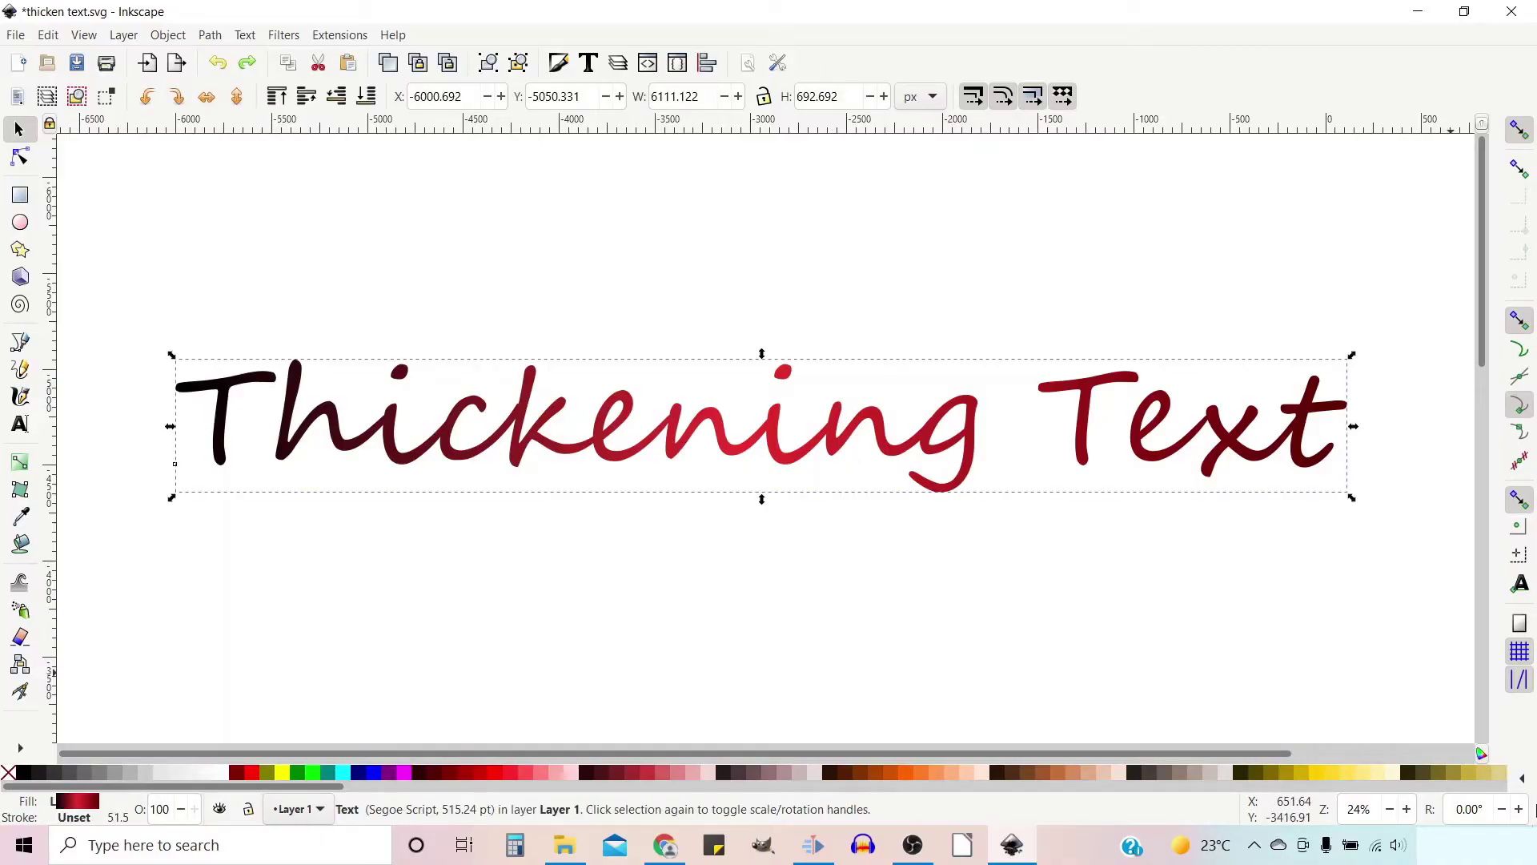
Step: Convert the Thickening Text lettering to a path and outset it three steps
key(ctrl+shift+c)
key(ctrl+parenright)
key(ctrl+parenright)
key(ctrl+parenright)
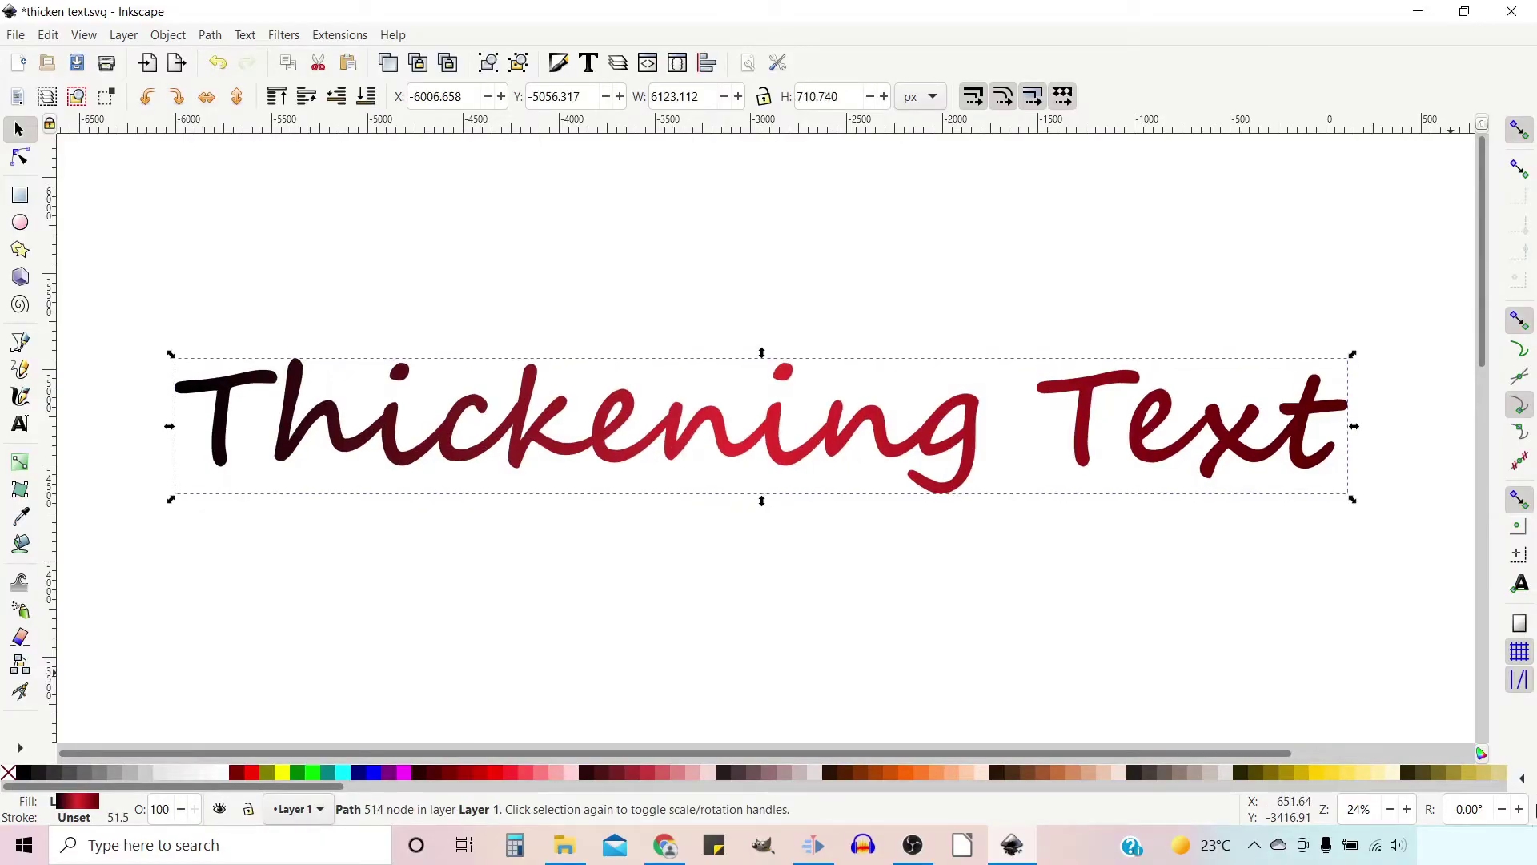
key(ctrl+parenright)
key(ctrl+parenright)
key(ctrl+parenright)
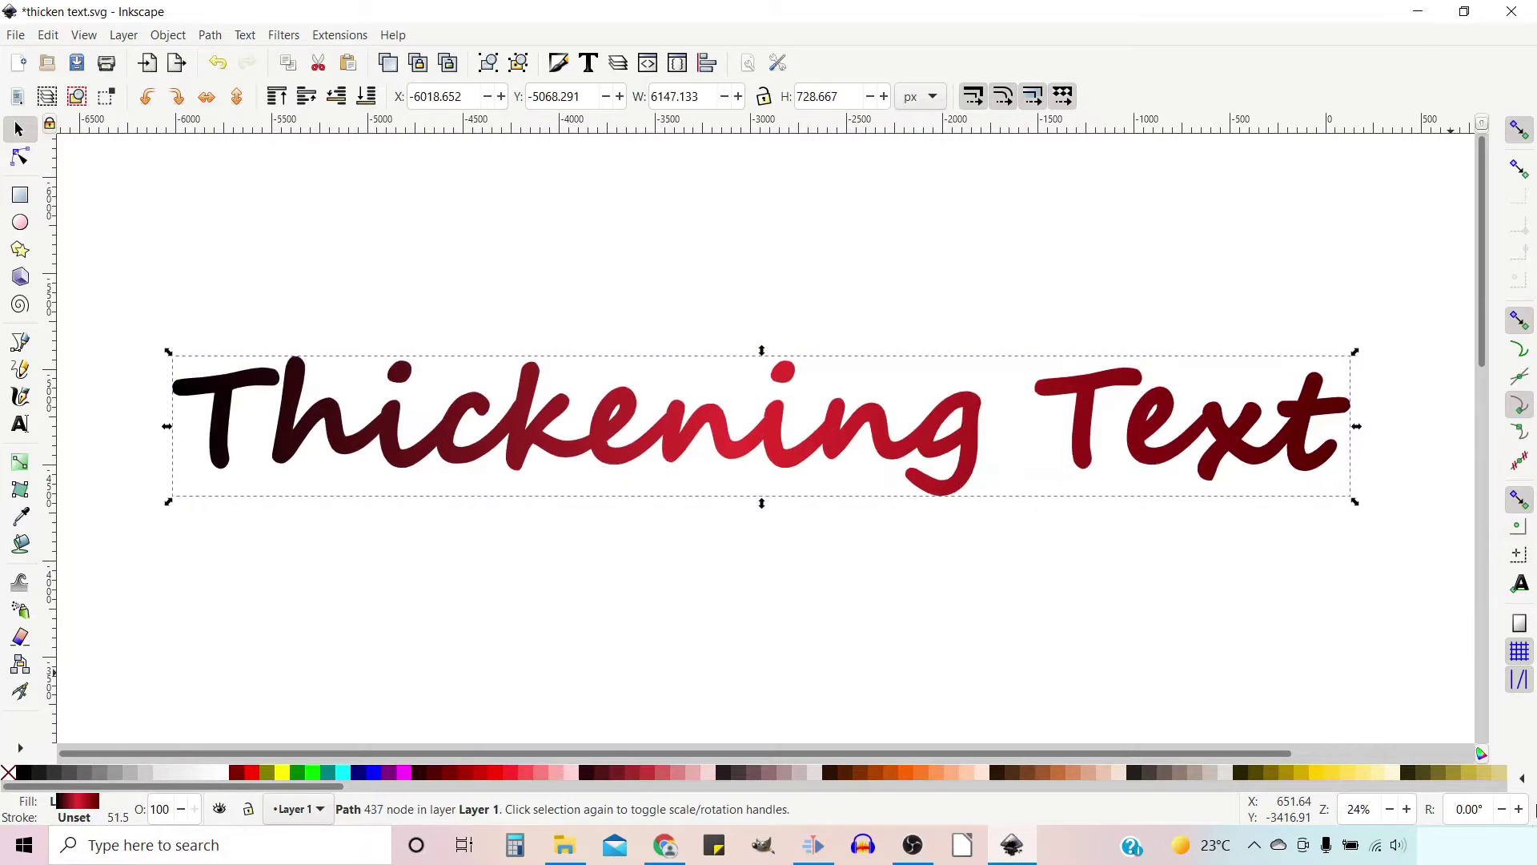
key(ctrl+parenright)
key(ctrl+parenright)
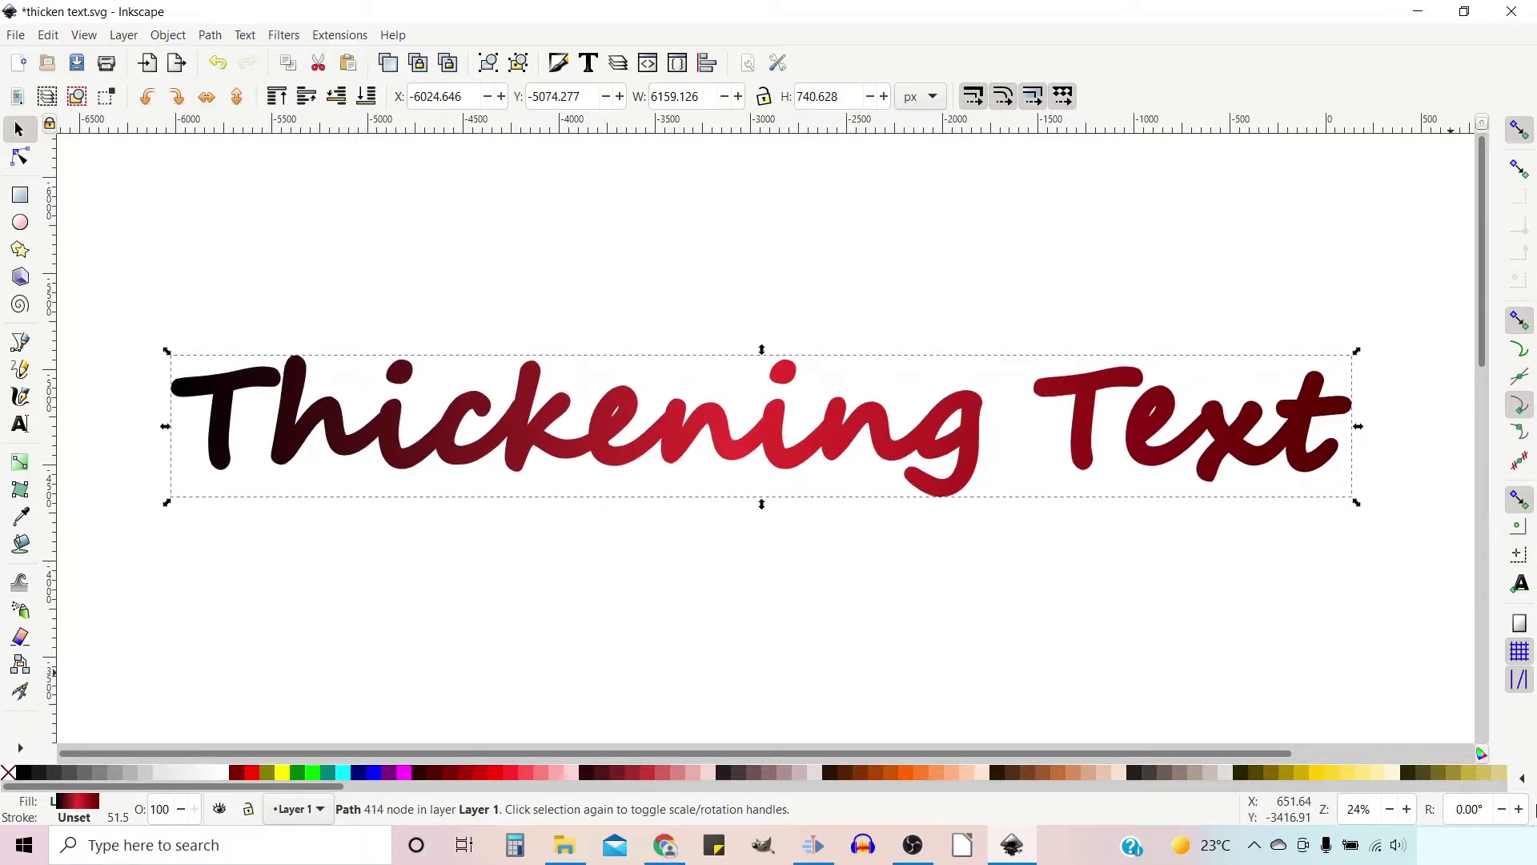
Step: Undo two of the outset steps, then try an outset with nothing selected
key(ctrl+z)
key(ctrl+z)
key(ctrl+z)
key(ctrl+z)
key(ctrl+z)
key(ctrl+z)
key(ctrl+z)
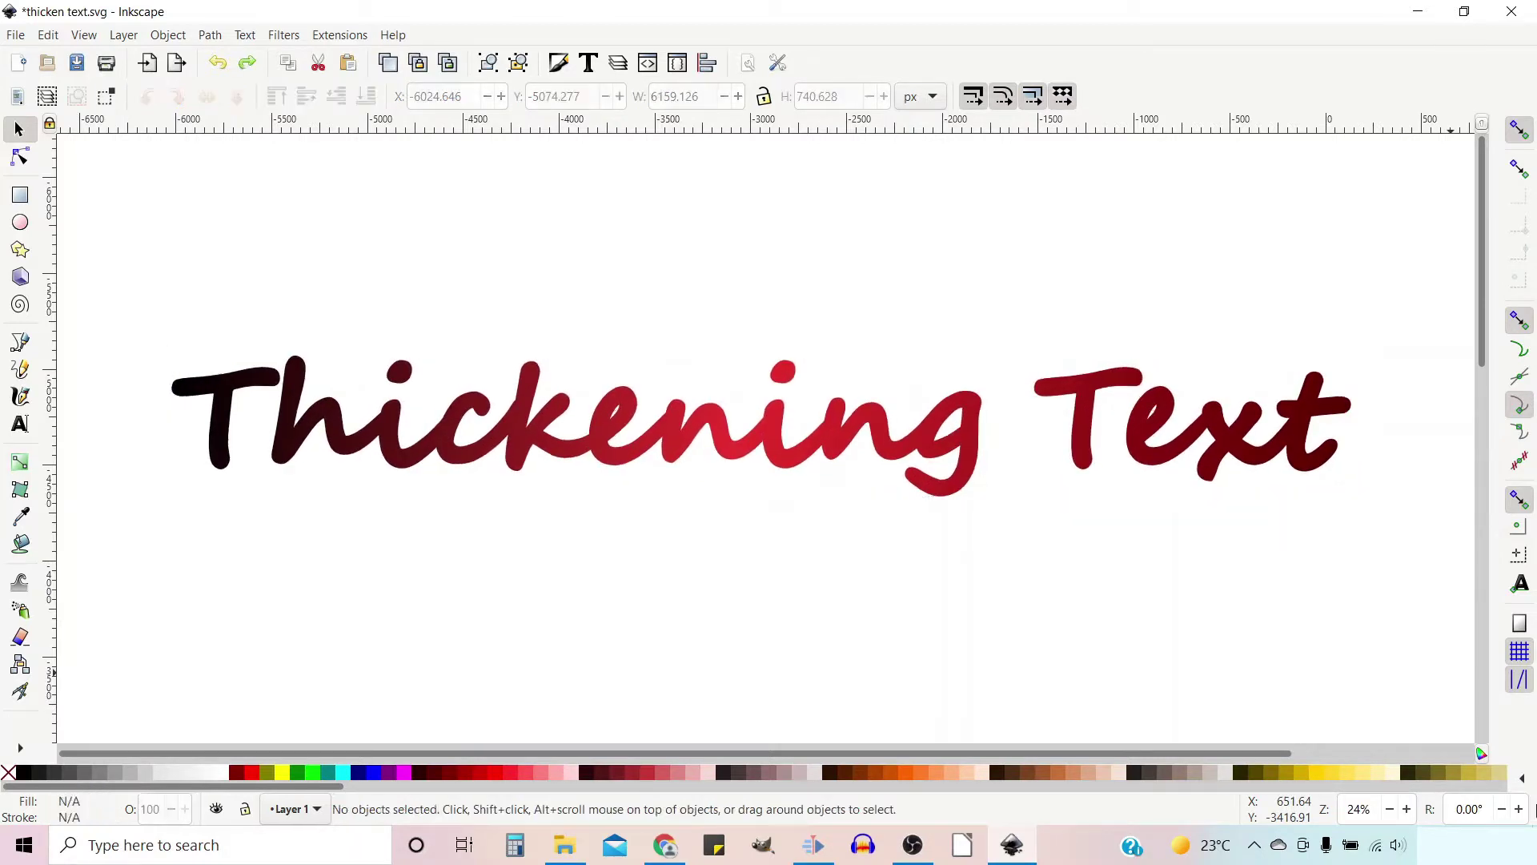
key(ctrl+z)
key(ctrl+z)
key(ctrl+z)
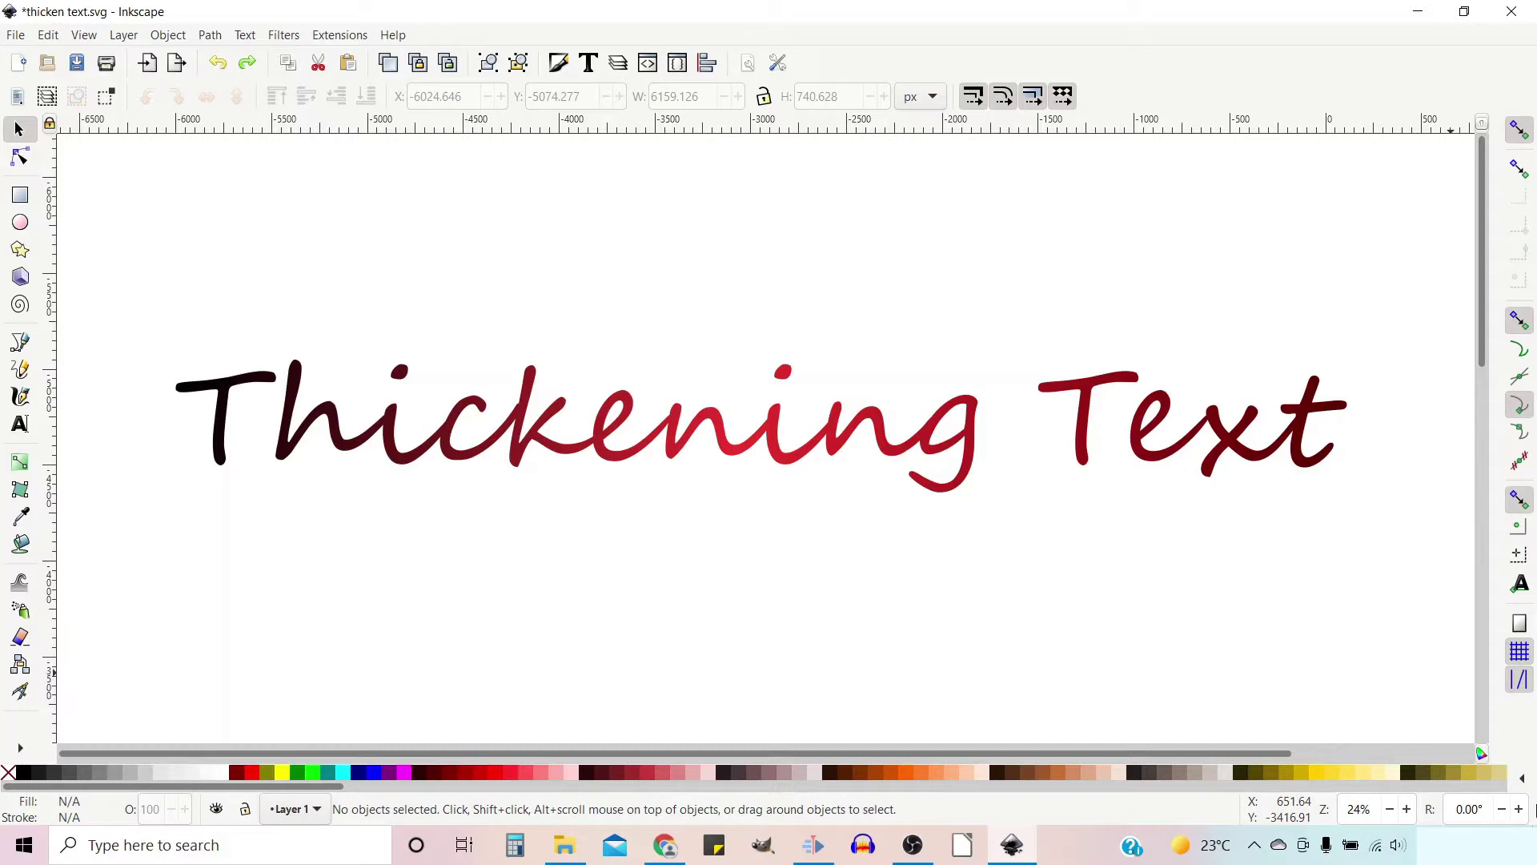
key(ctrl+parenright)
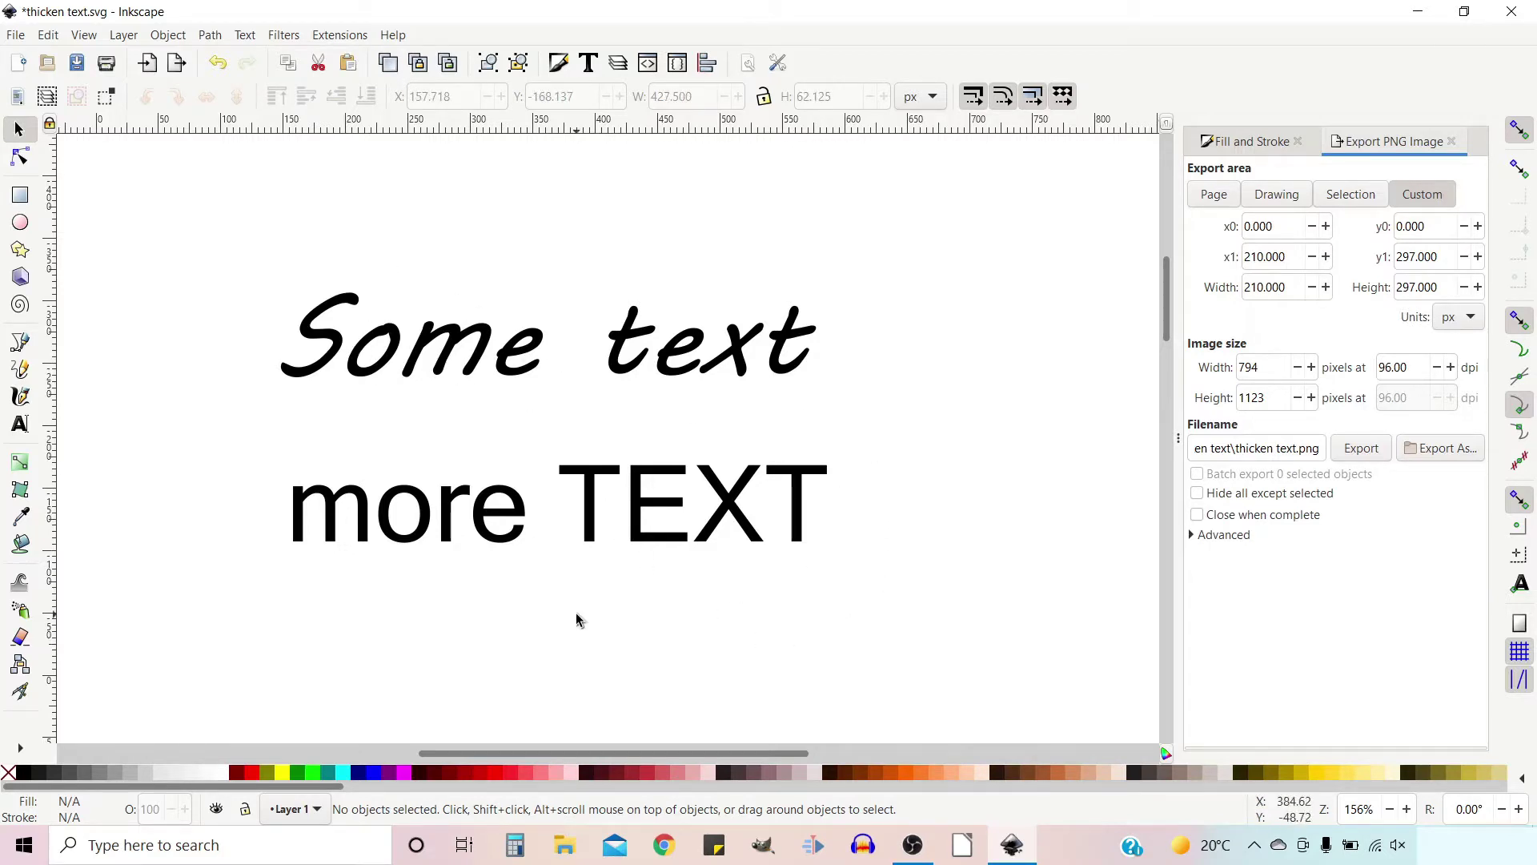
click(20, 424)
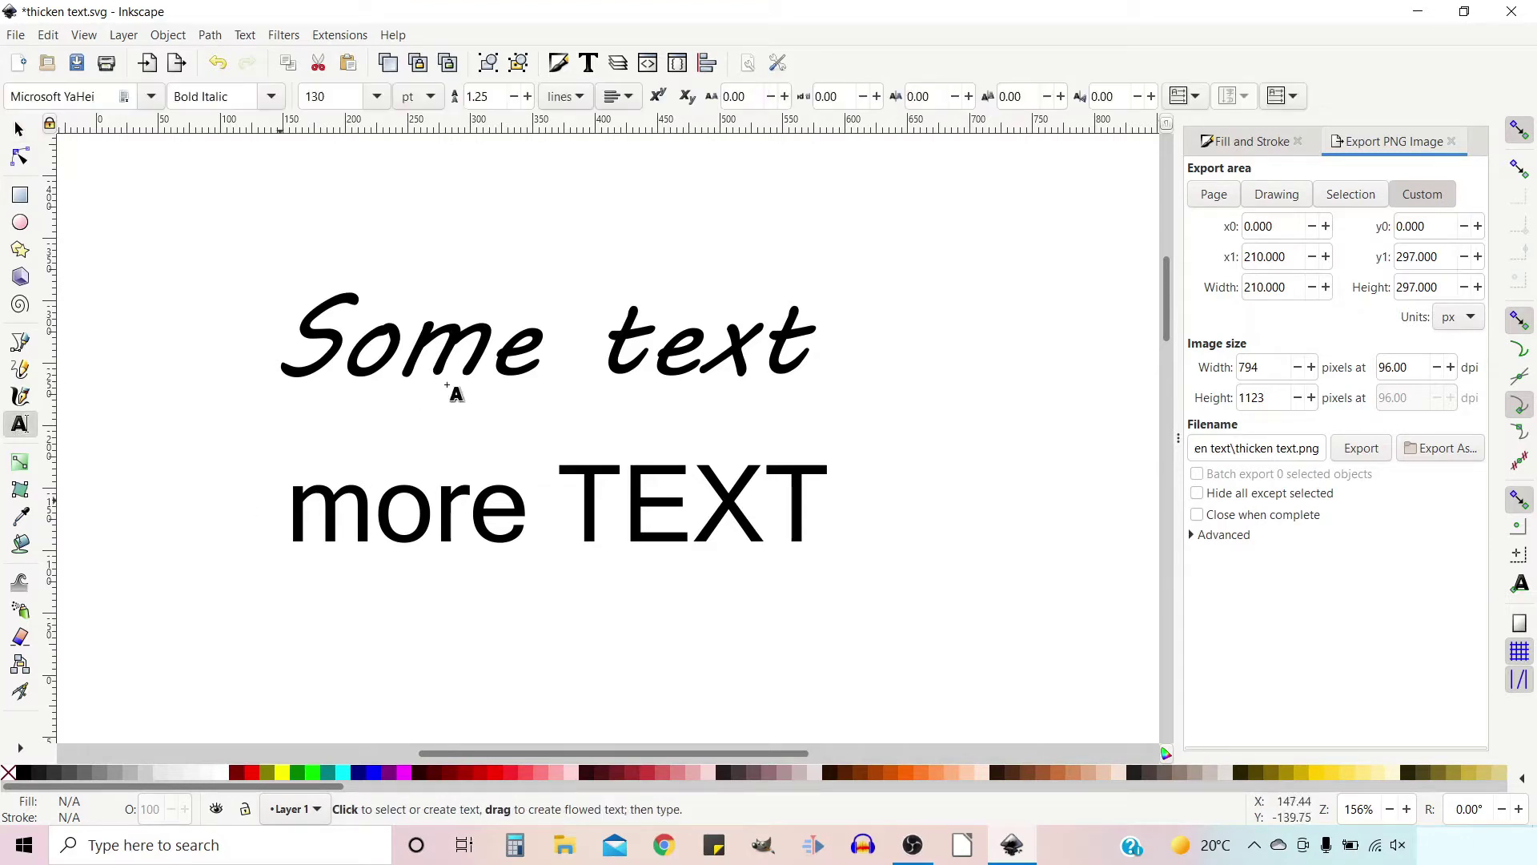
click(449, 336)
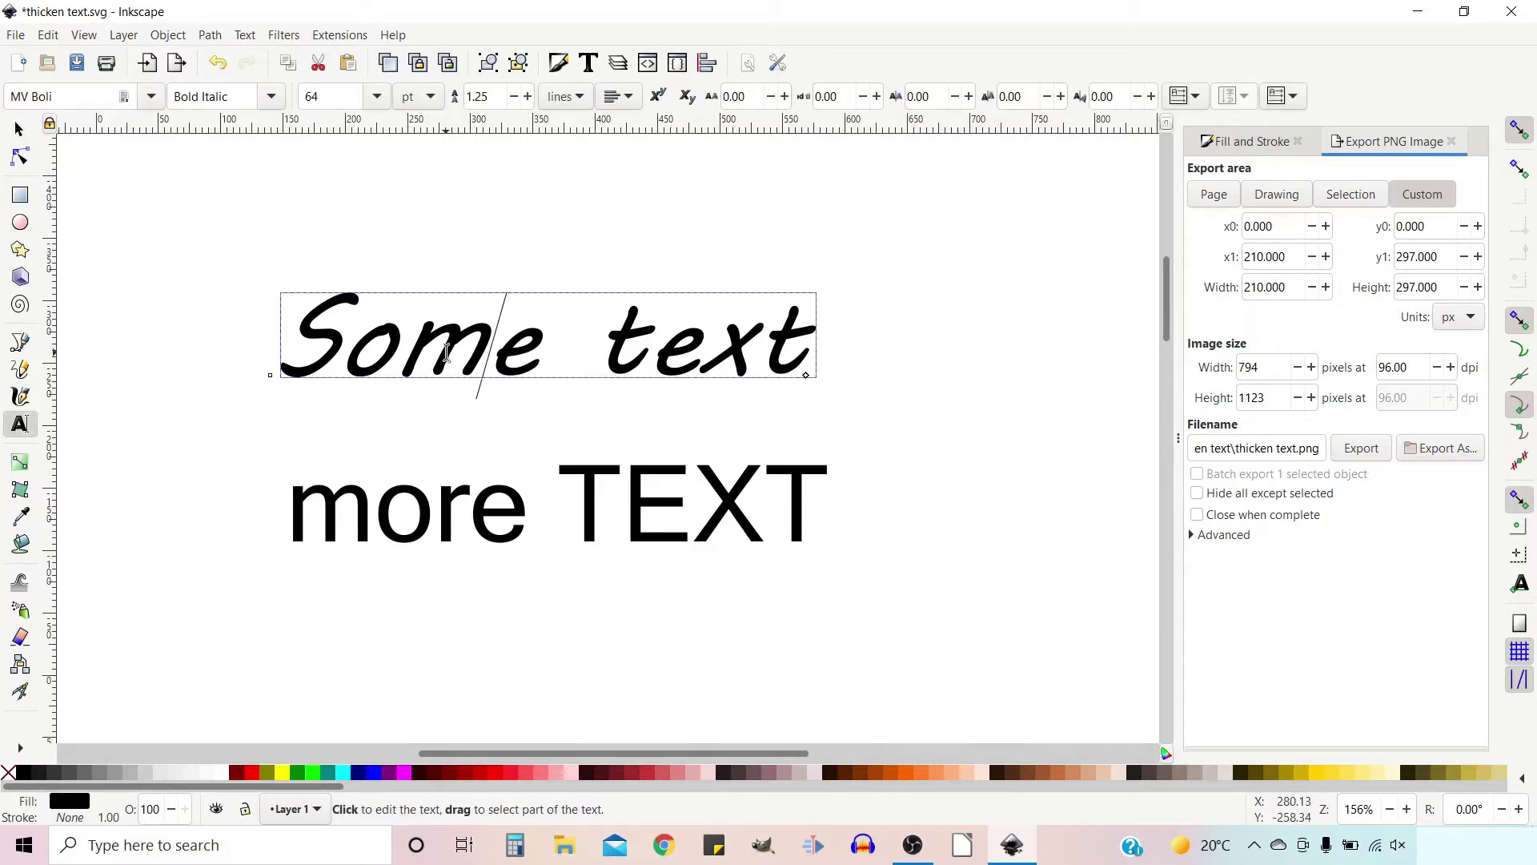
key(BackSpace)
text(m)
key(ctrl+z)
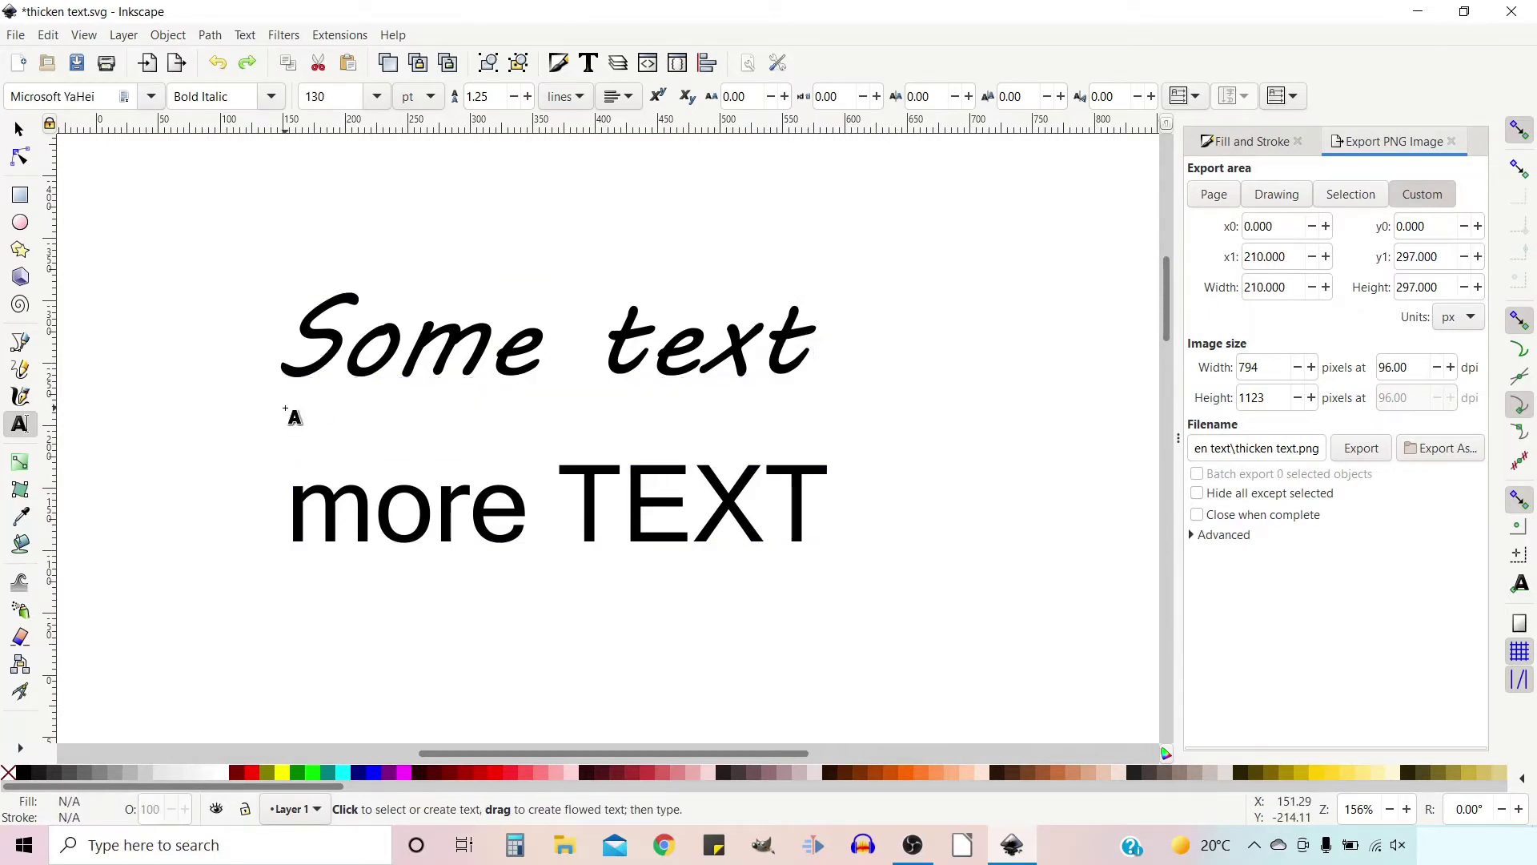
Step: Select the script 'Some text' object with the Selector tool and show the Path menu
click(19, 130)
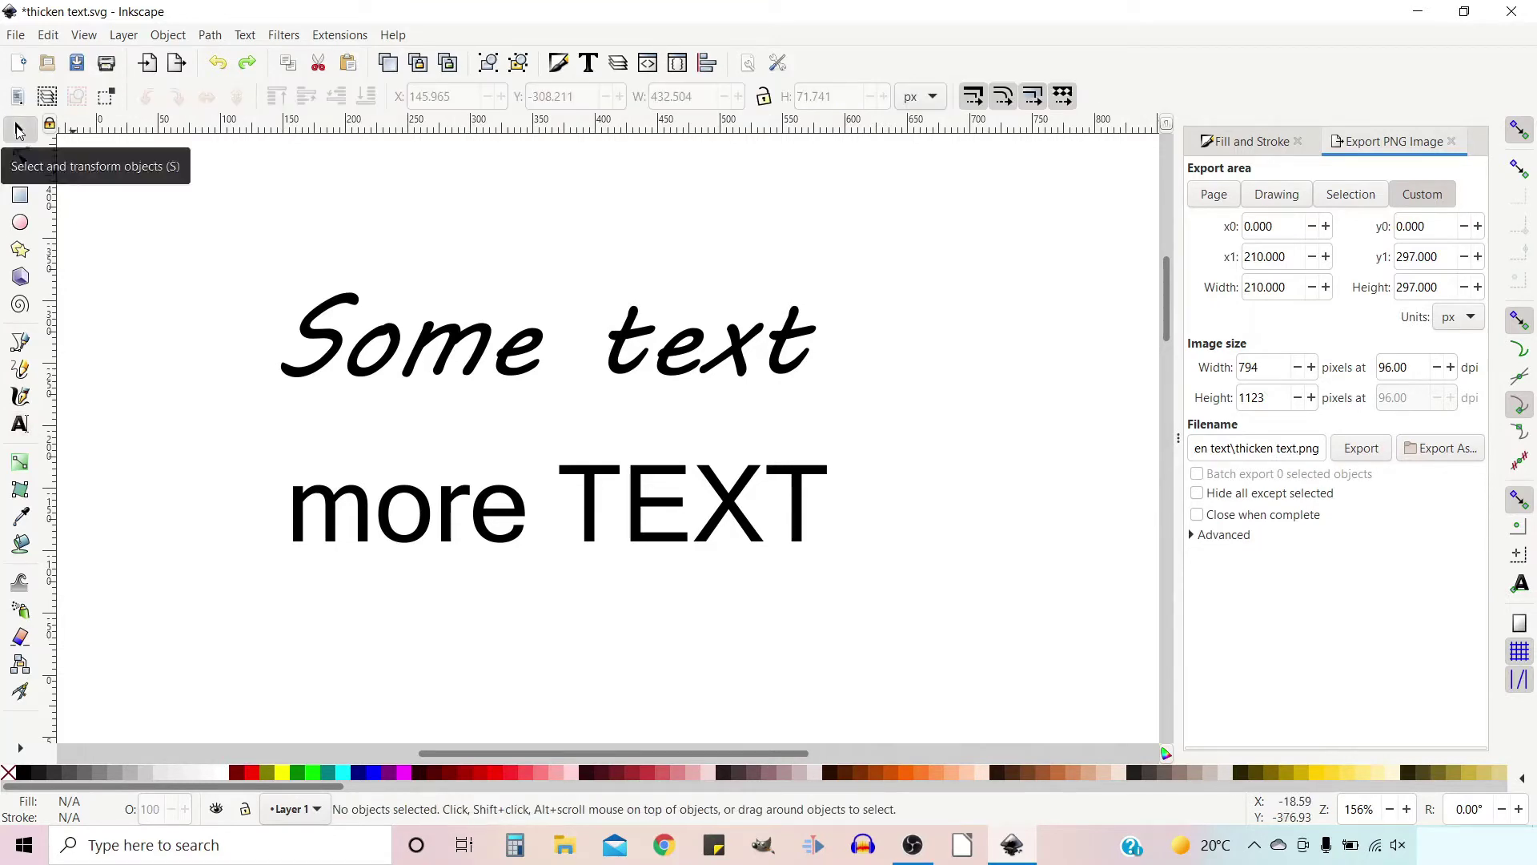
click(390, 365)
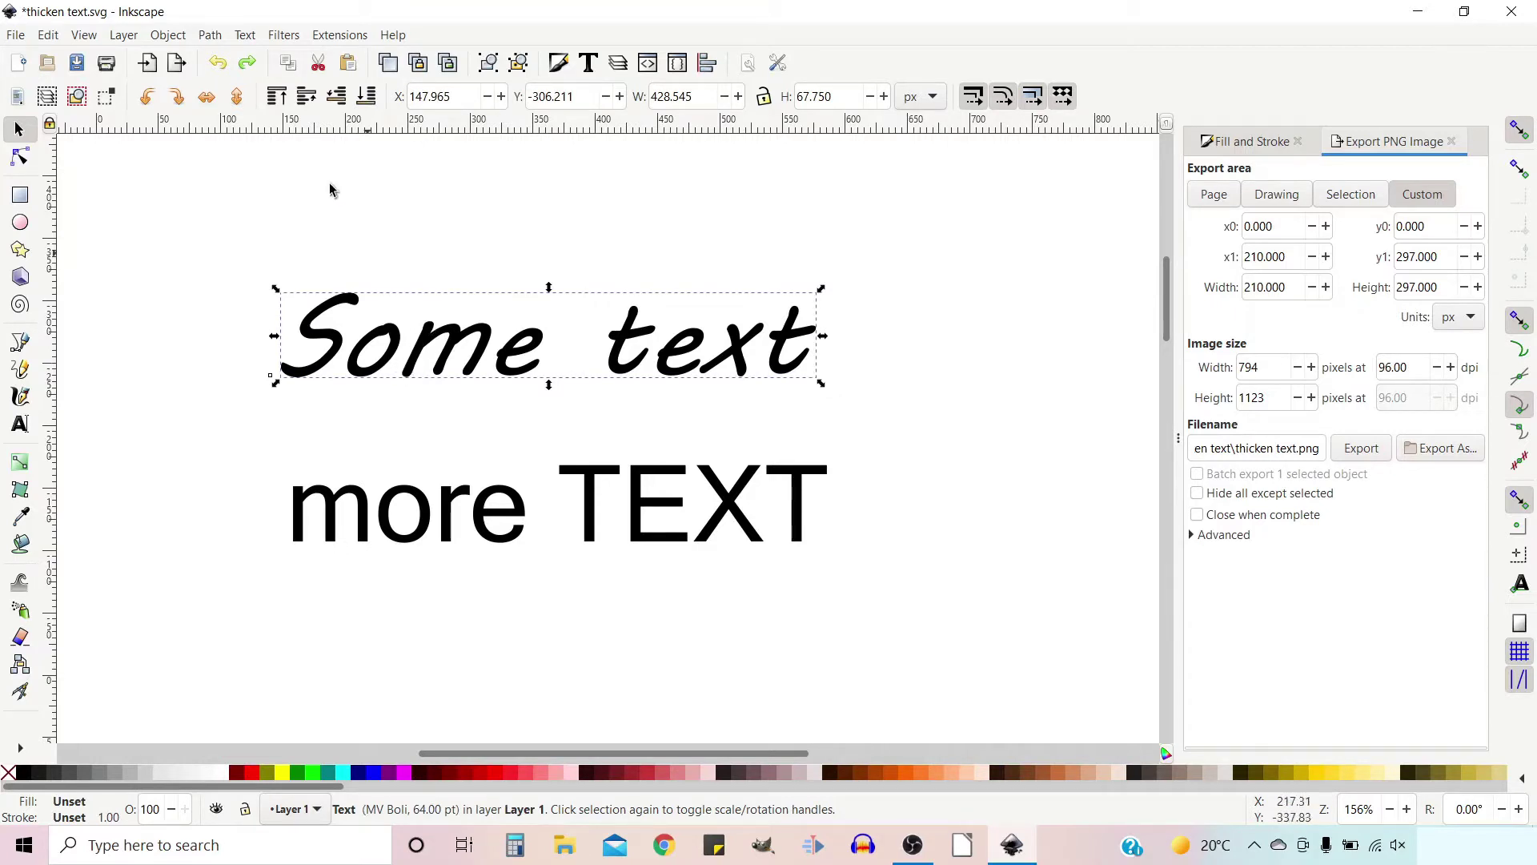
click(210, 35)
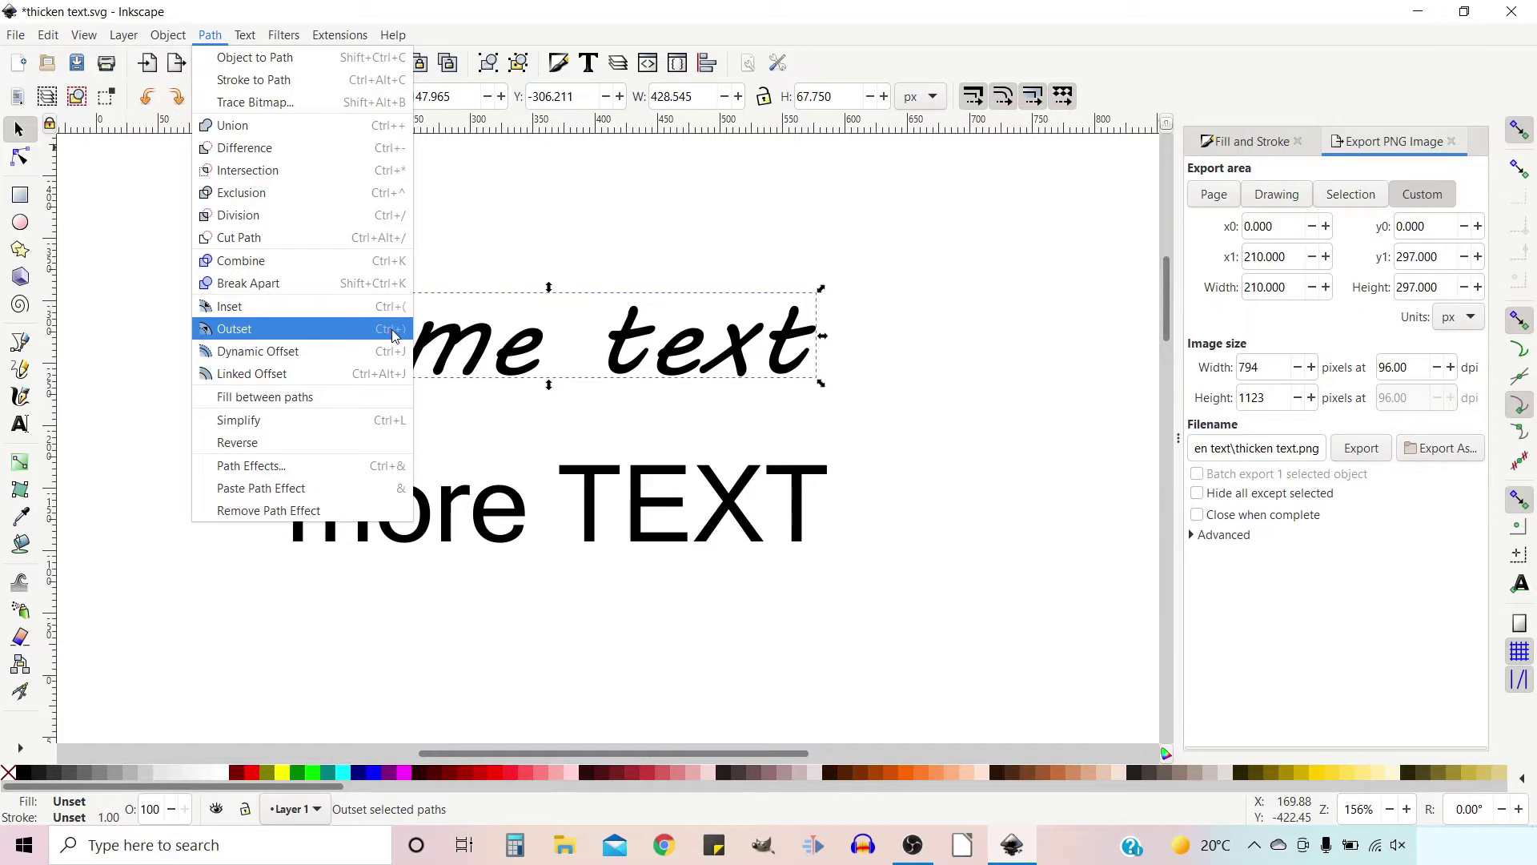
Step: Dismiss the menu, outset 'Some text' three steps, then undo two of them
click(501, 253)
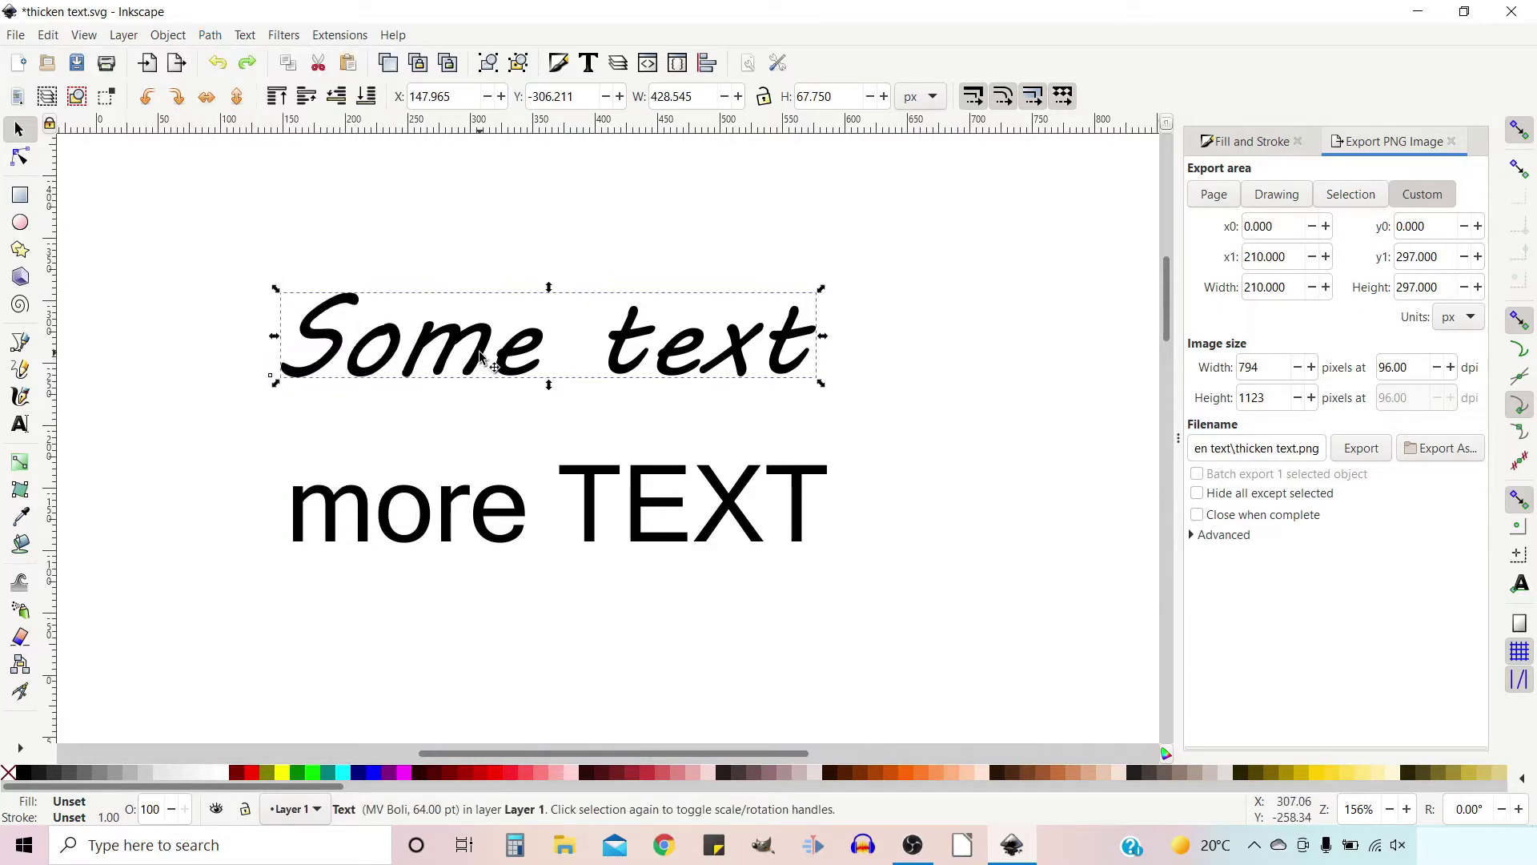
key(ctrl)
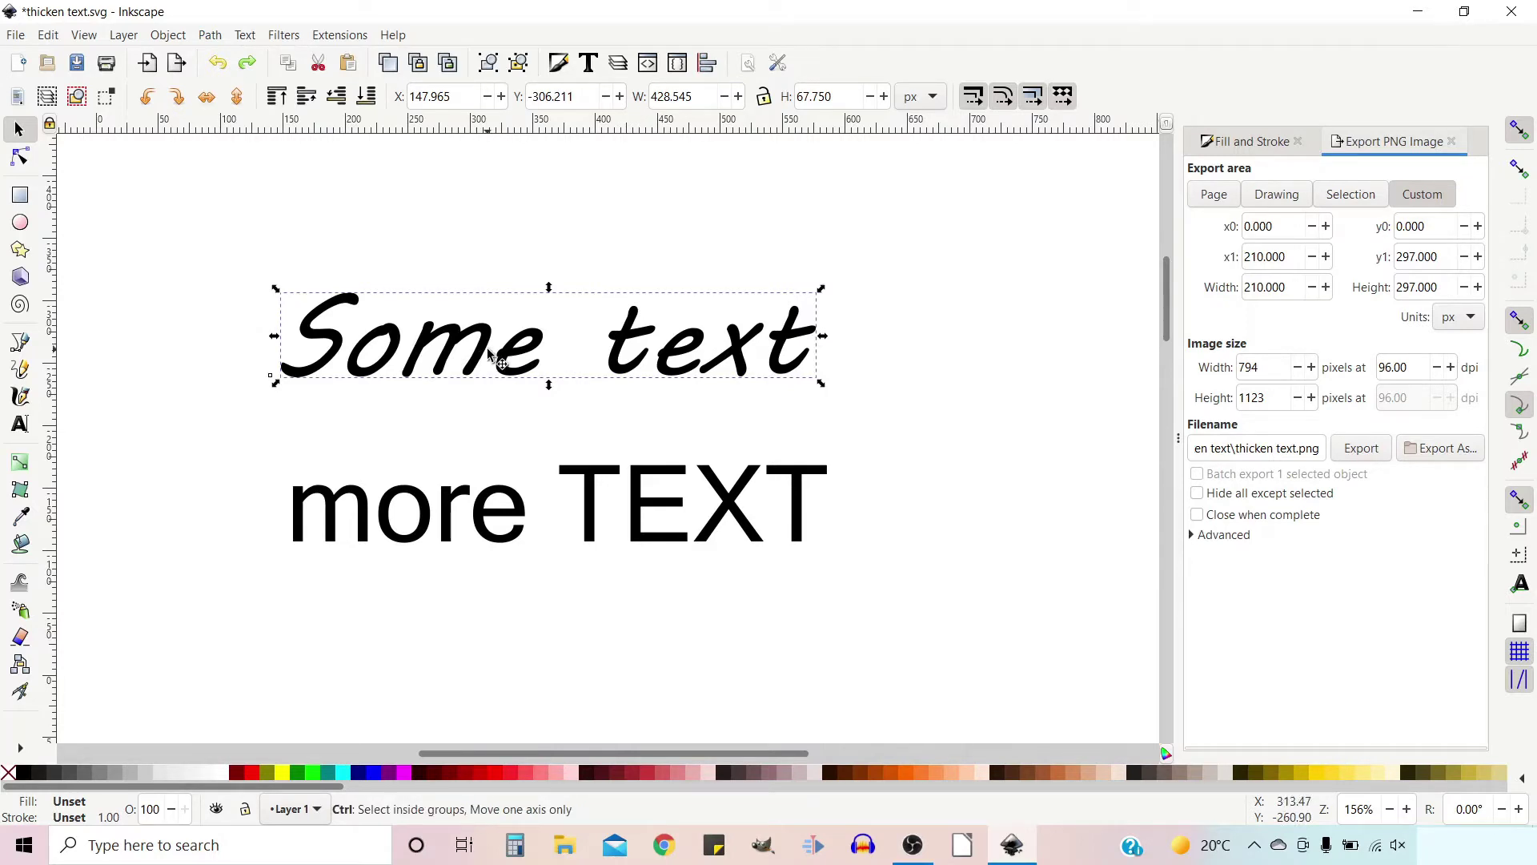
key(ctrl+parenright)
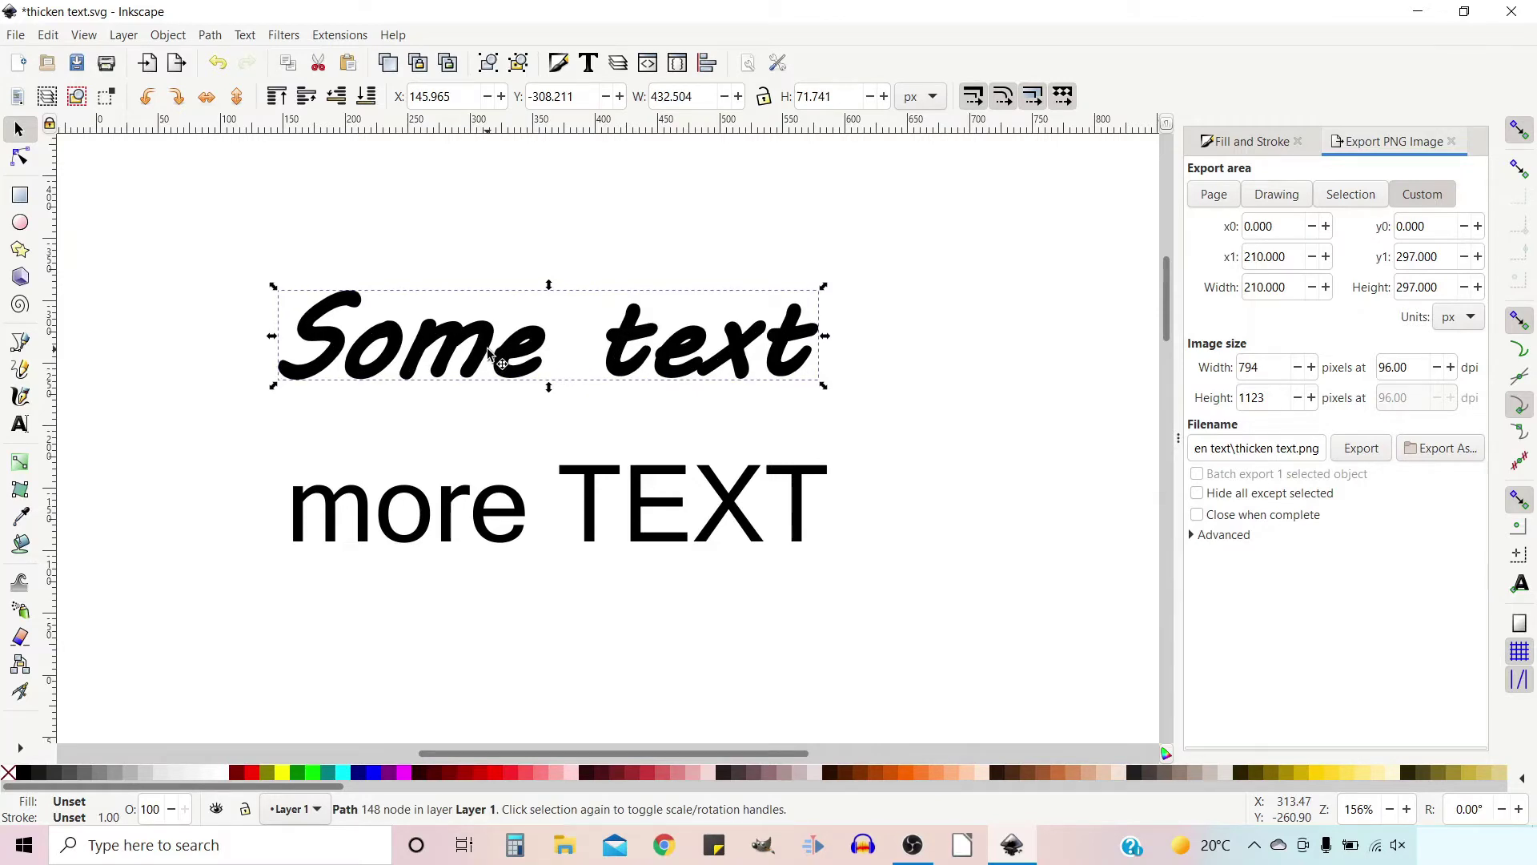
key(ctrl+parenright)
key(ctrl+parenright)
key(ctrl+parenright)
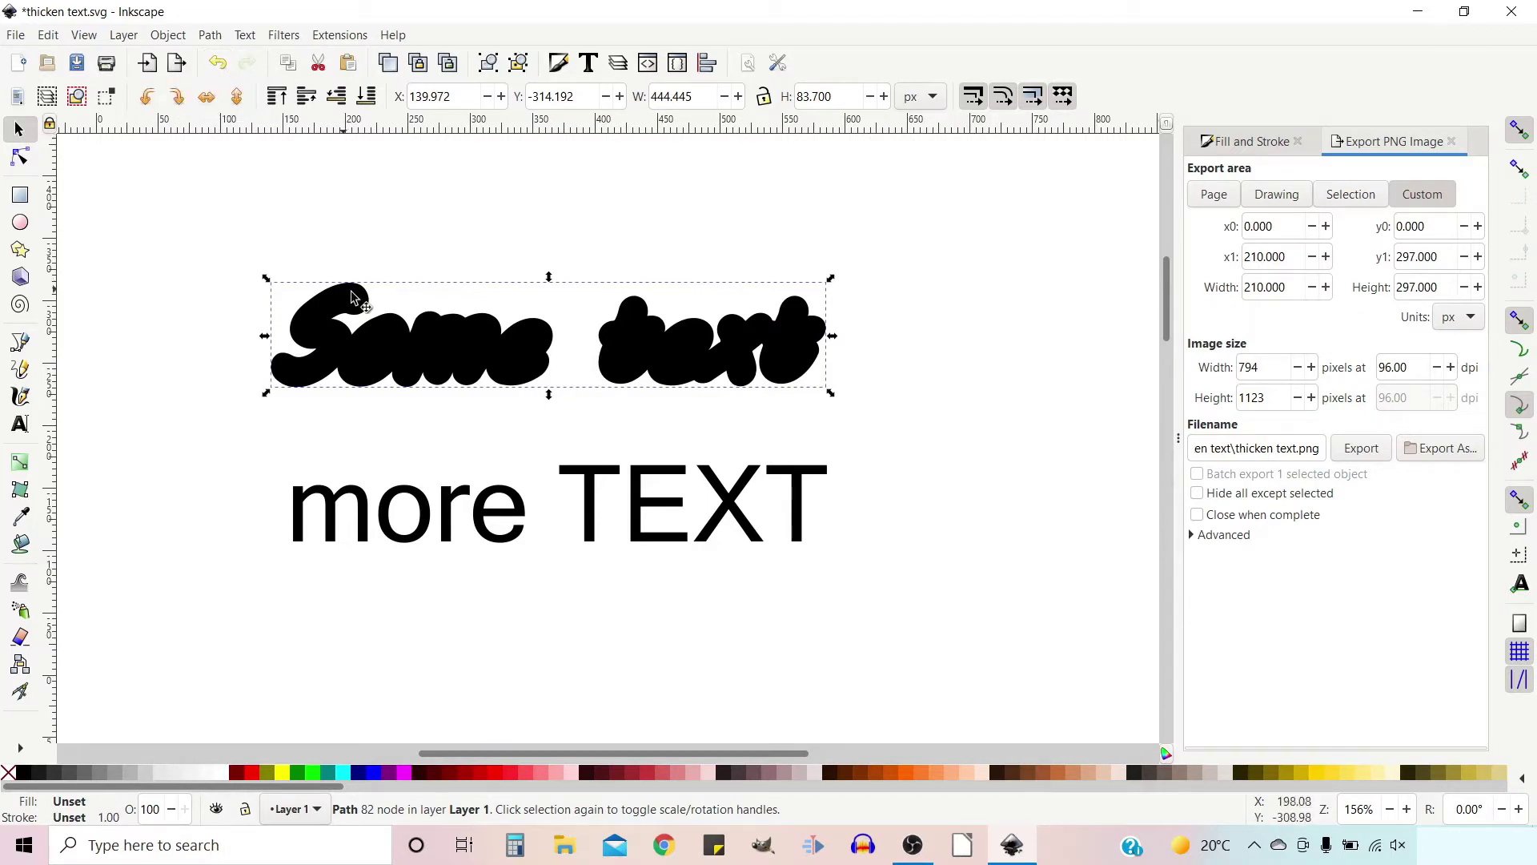
key(ctrl)
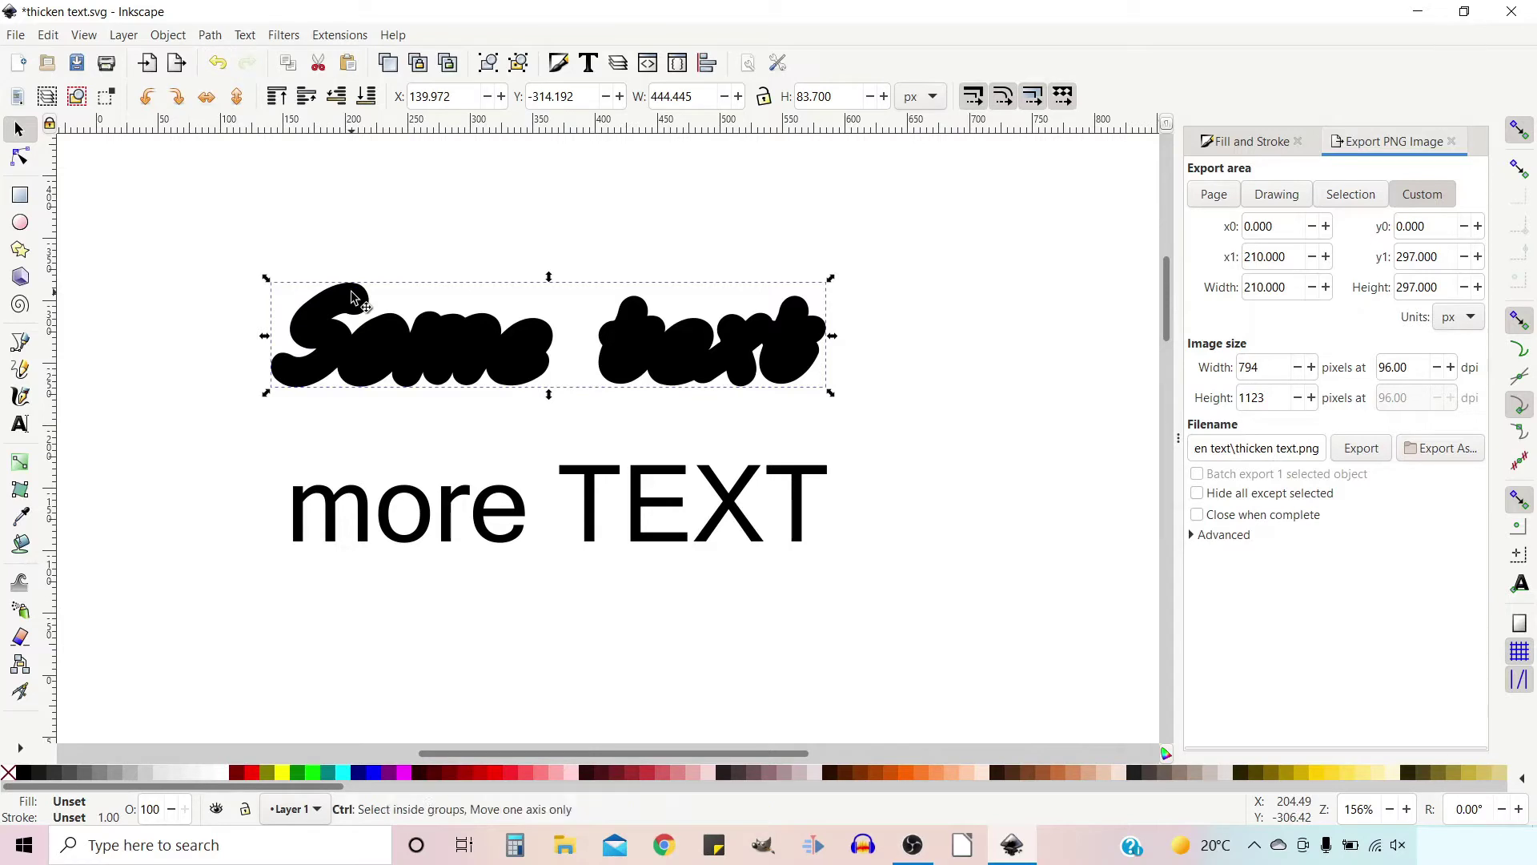
key(ctrl+z)
key(ctrl+z)
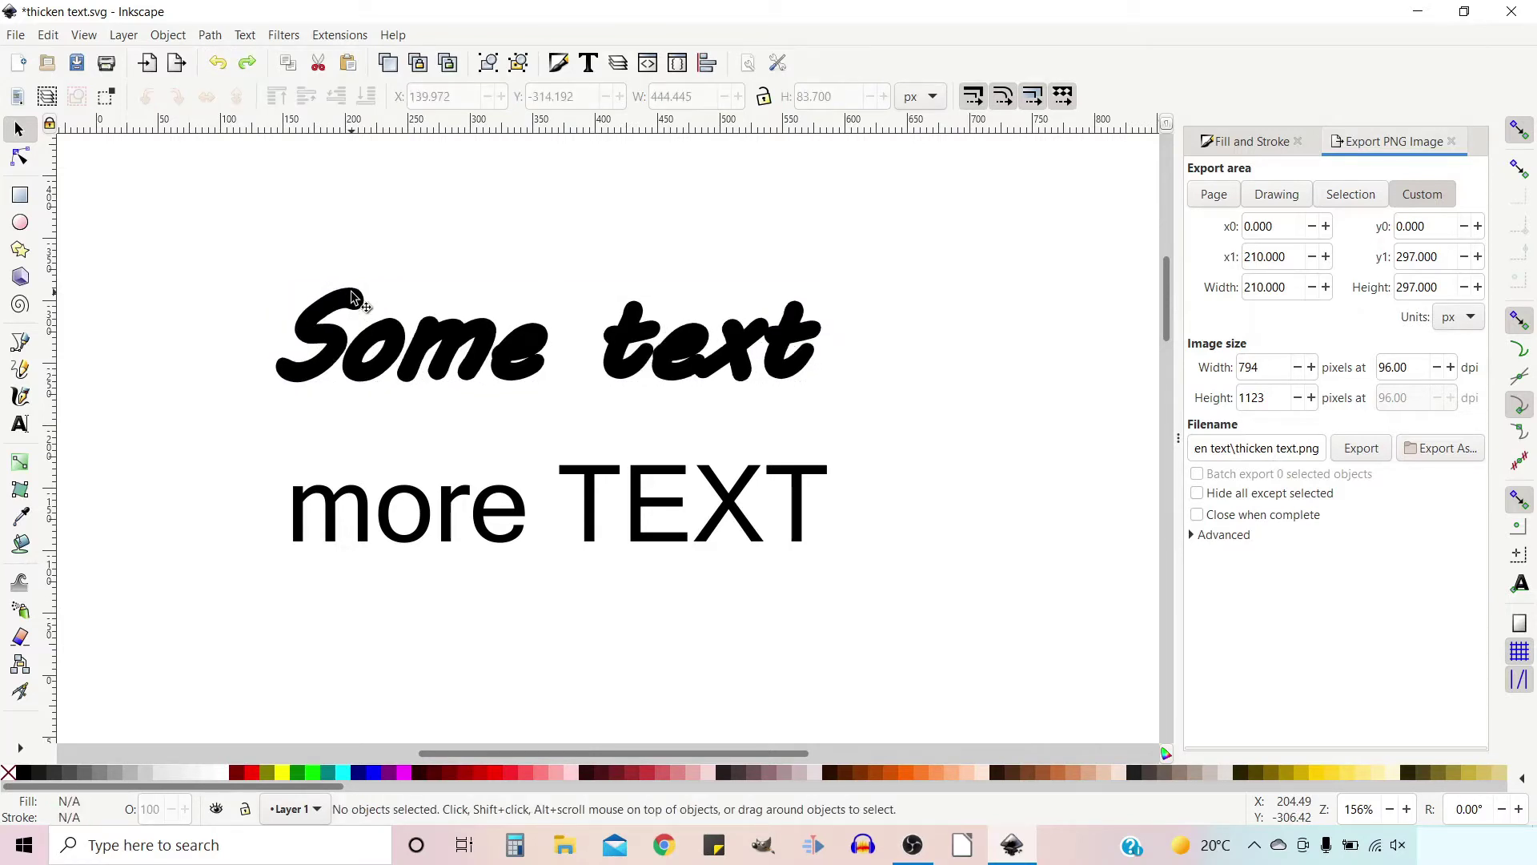
key(ctrl+z)
key(ctrl+z)
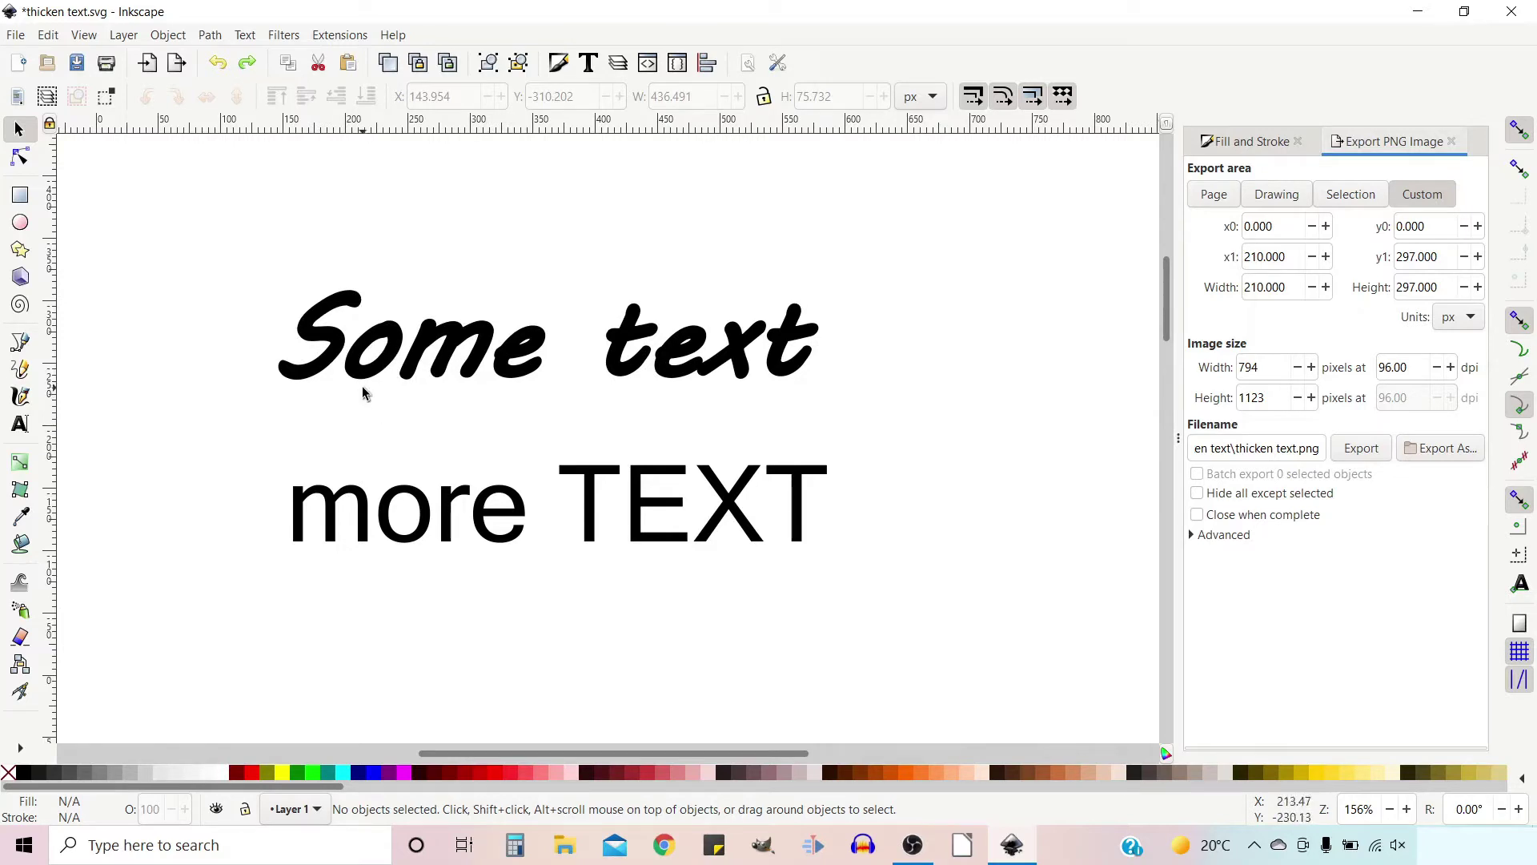
click(20, 158)
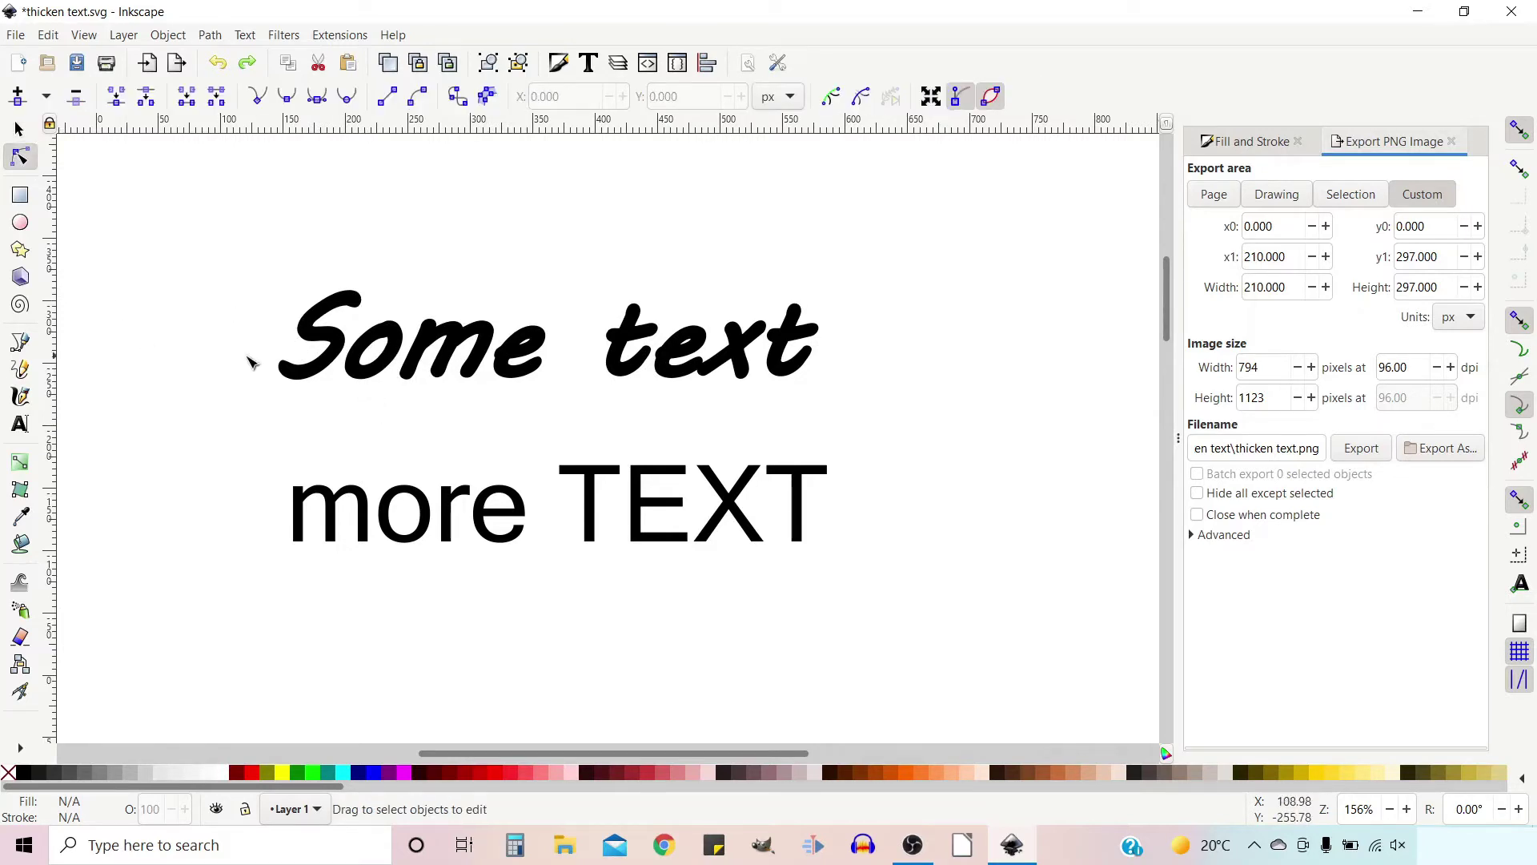
click(345, 355)
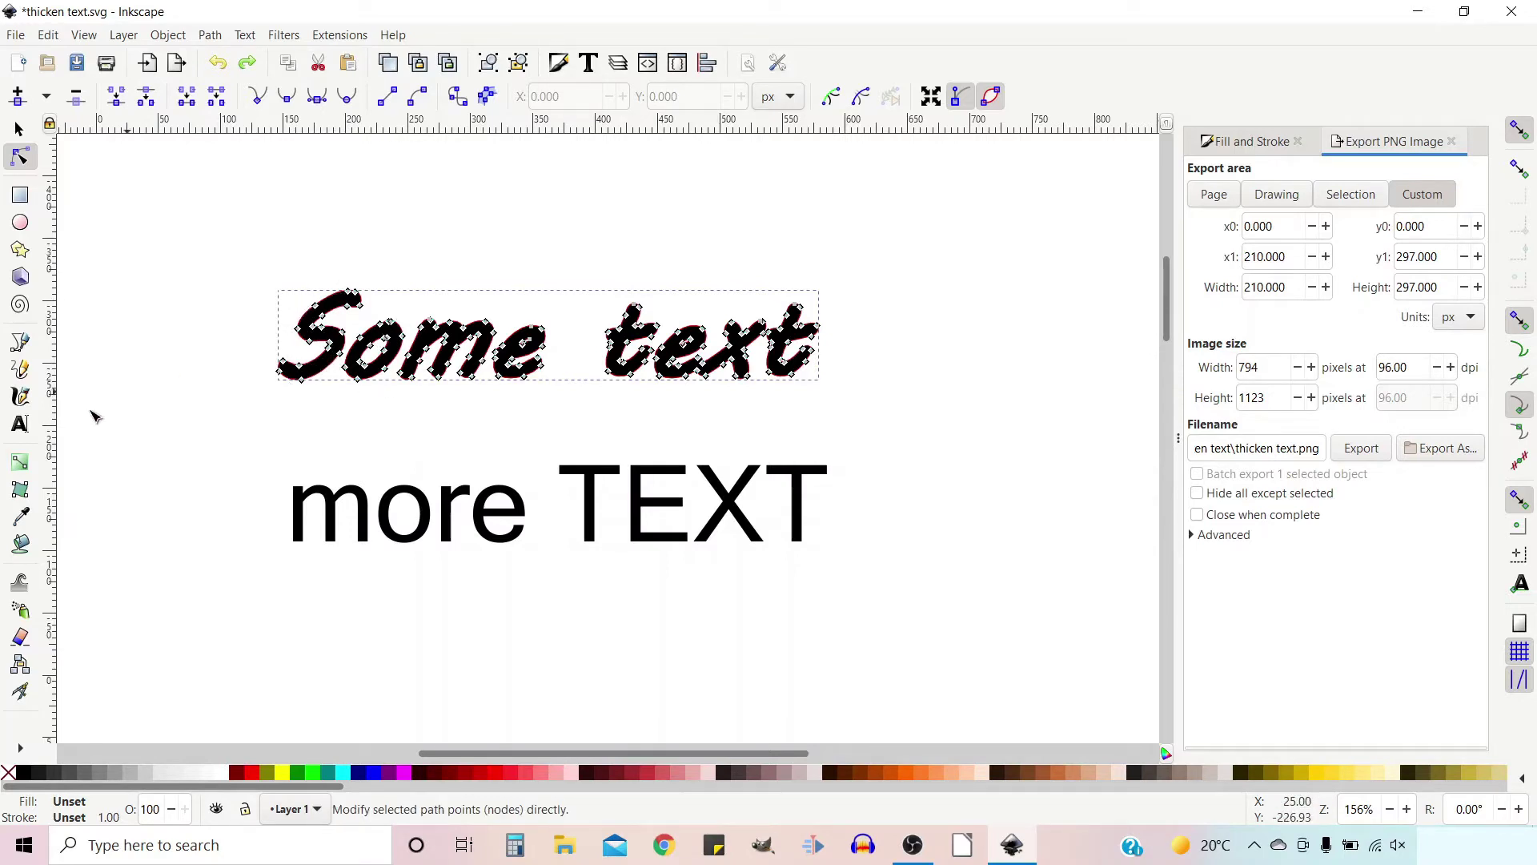
click(21, 423)
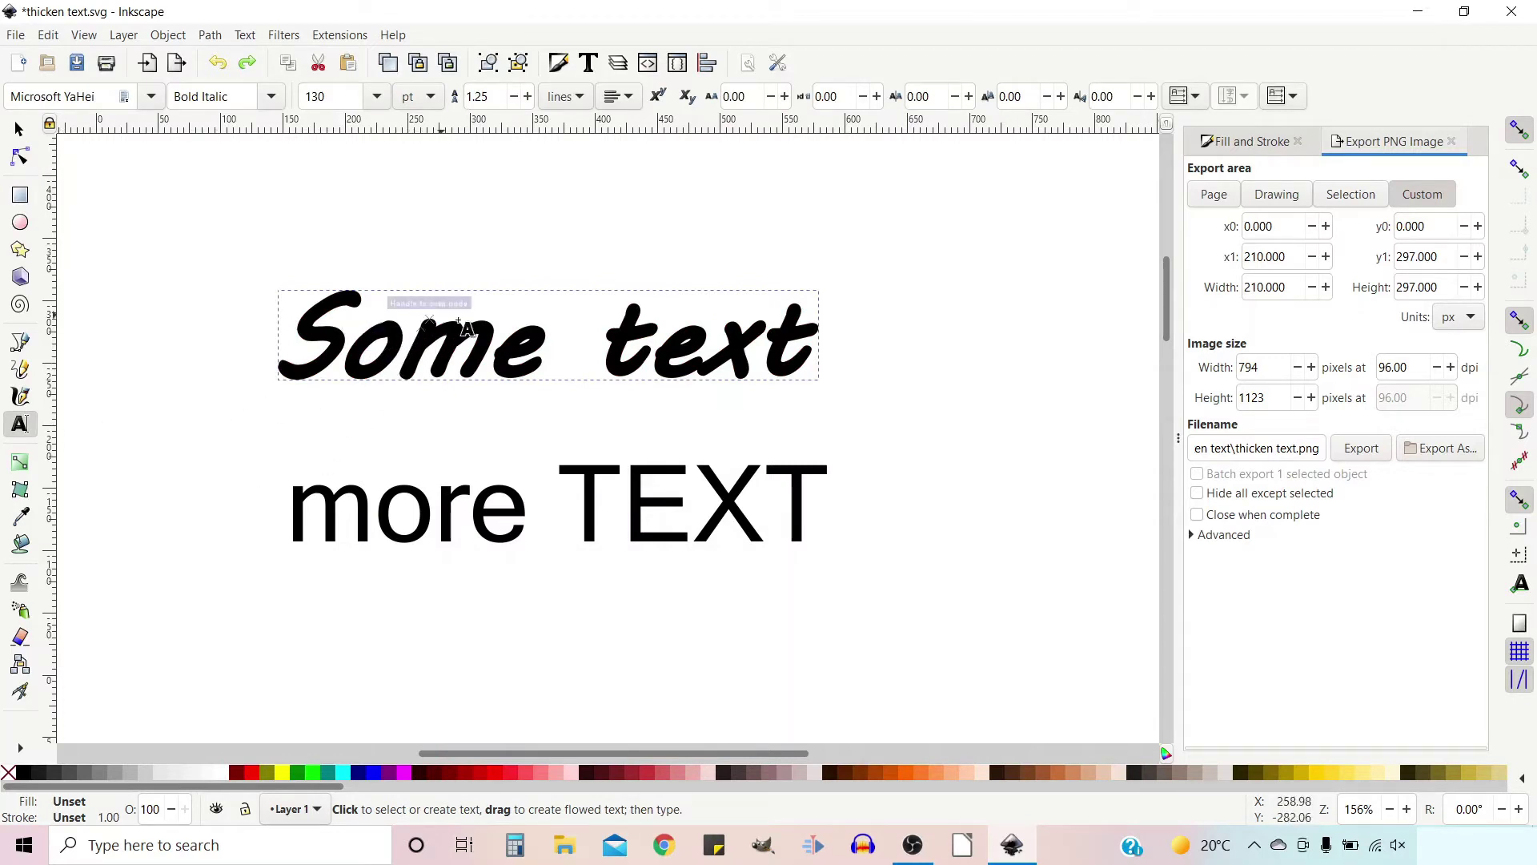
click(578, 367)
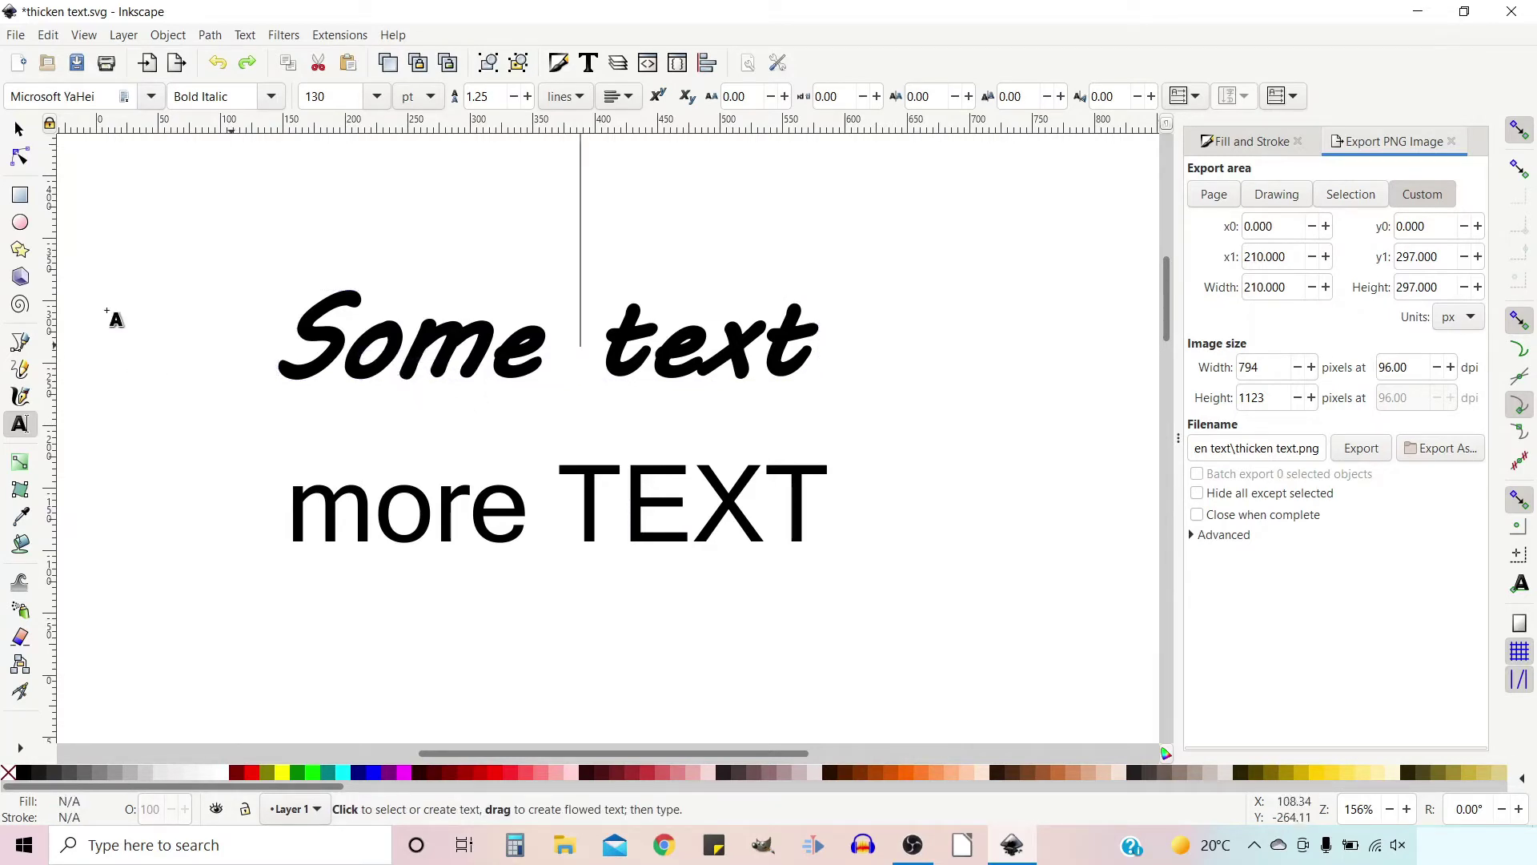
click(18, 131)
click(644, 521)
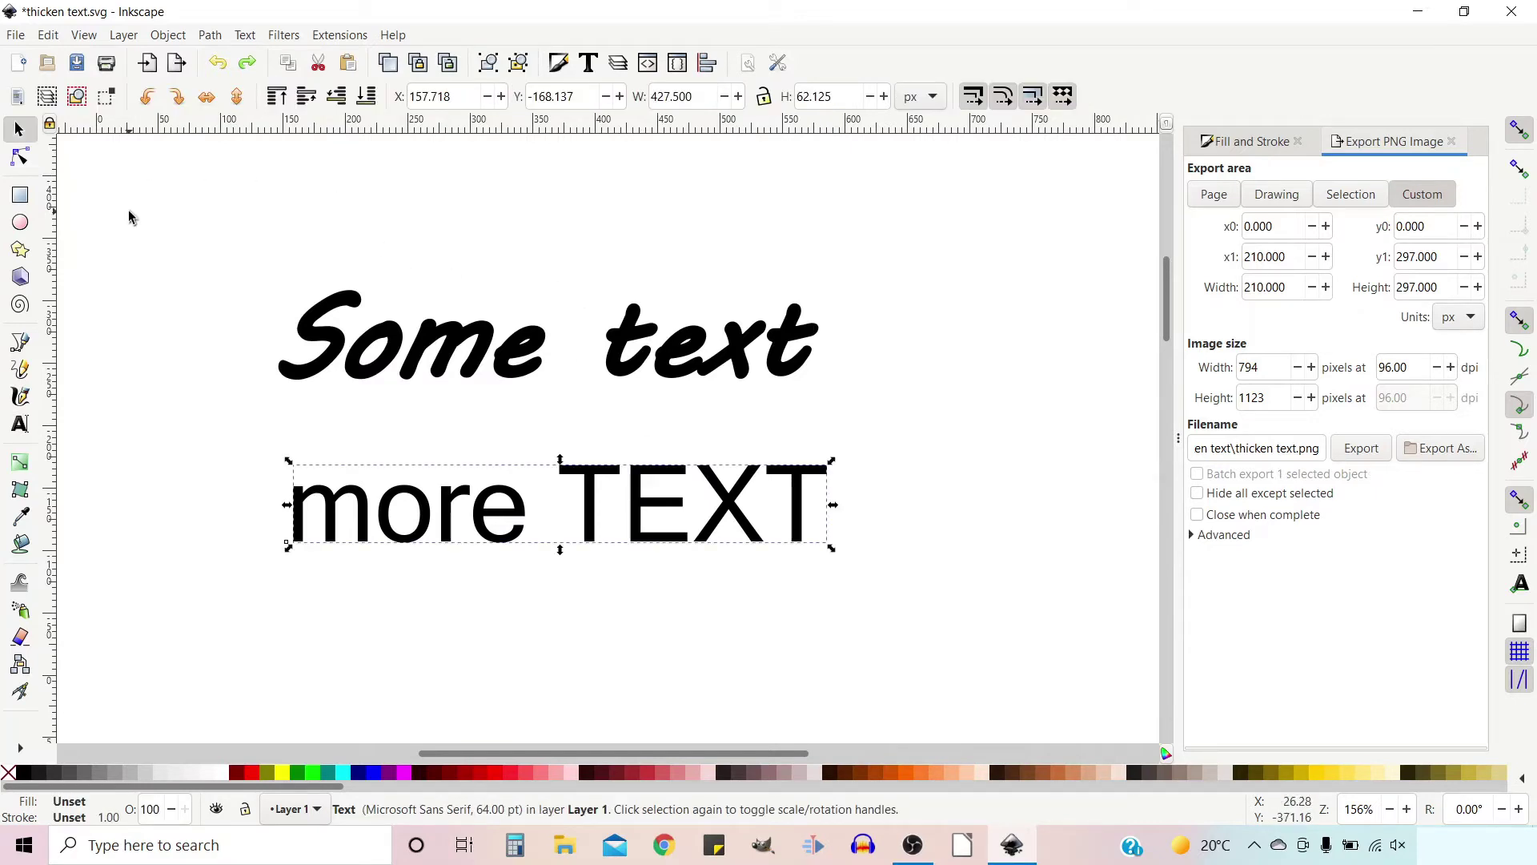
Step: Outset 'more TEXT' once, making it a 96-node path, and inspect its edges up close
key(ctrl)
key(ctrl+parenright)
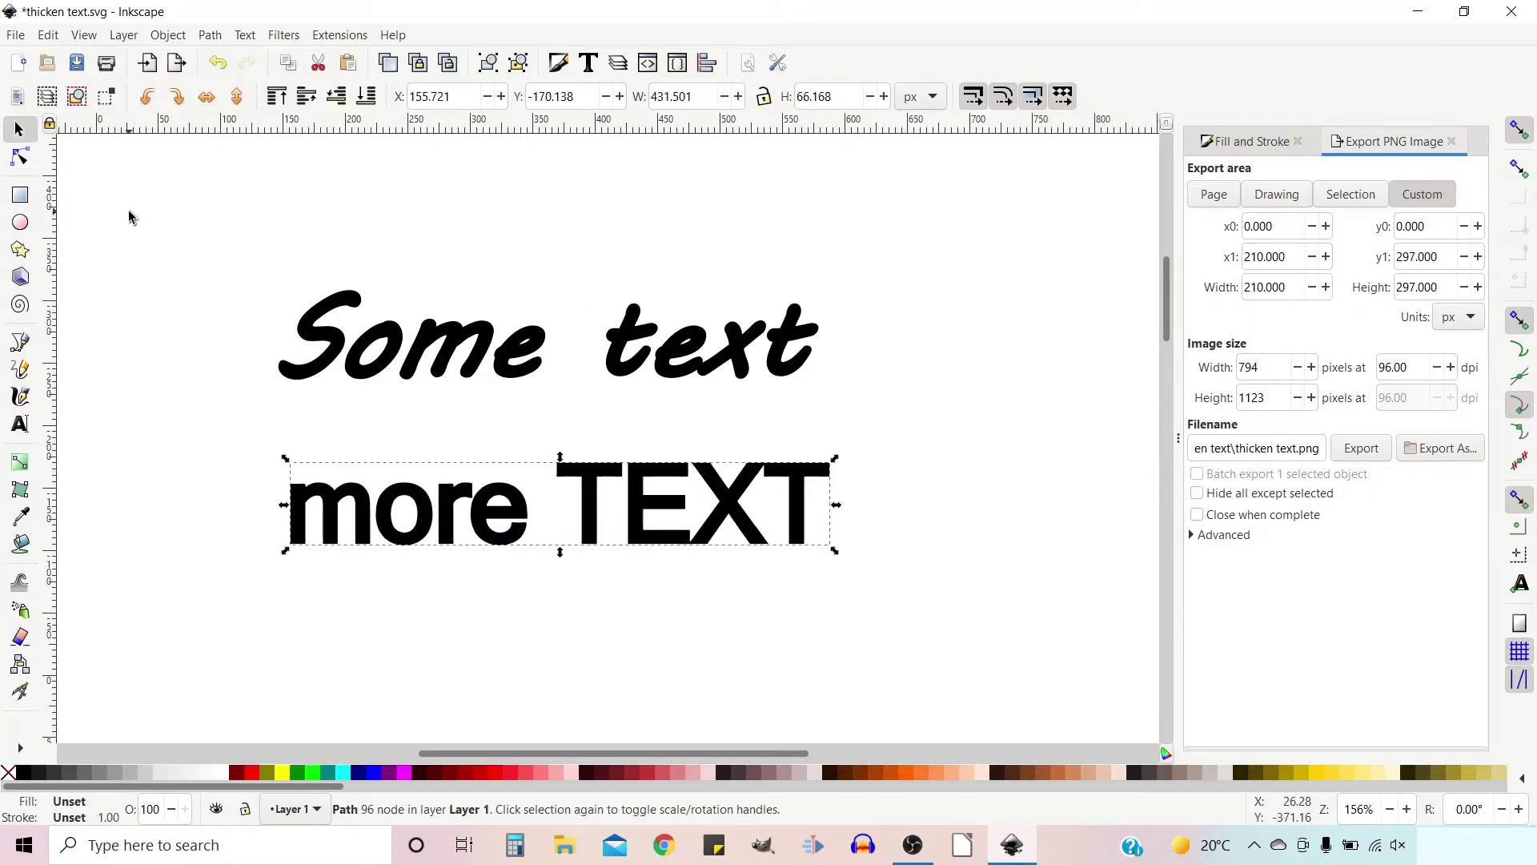
scroll(558, 544, up, 4)
scroll(558, 544, up, 2)
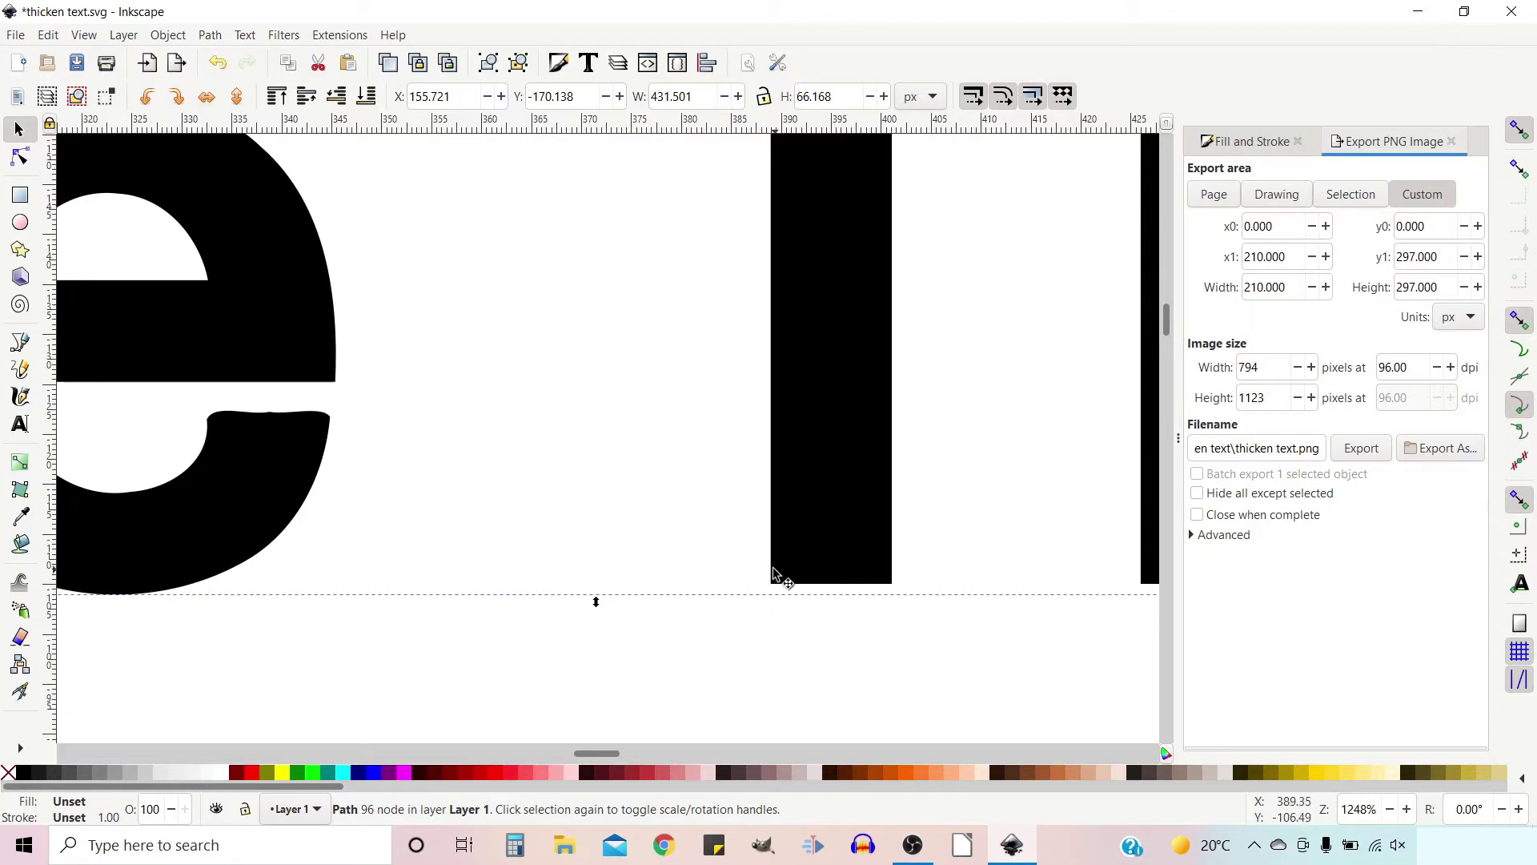
scroll(785, 476, up, 5)
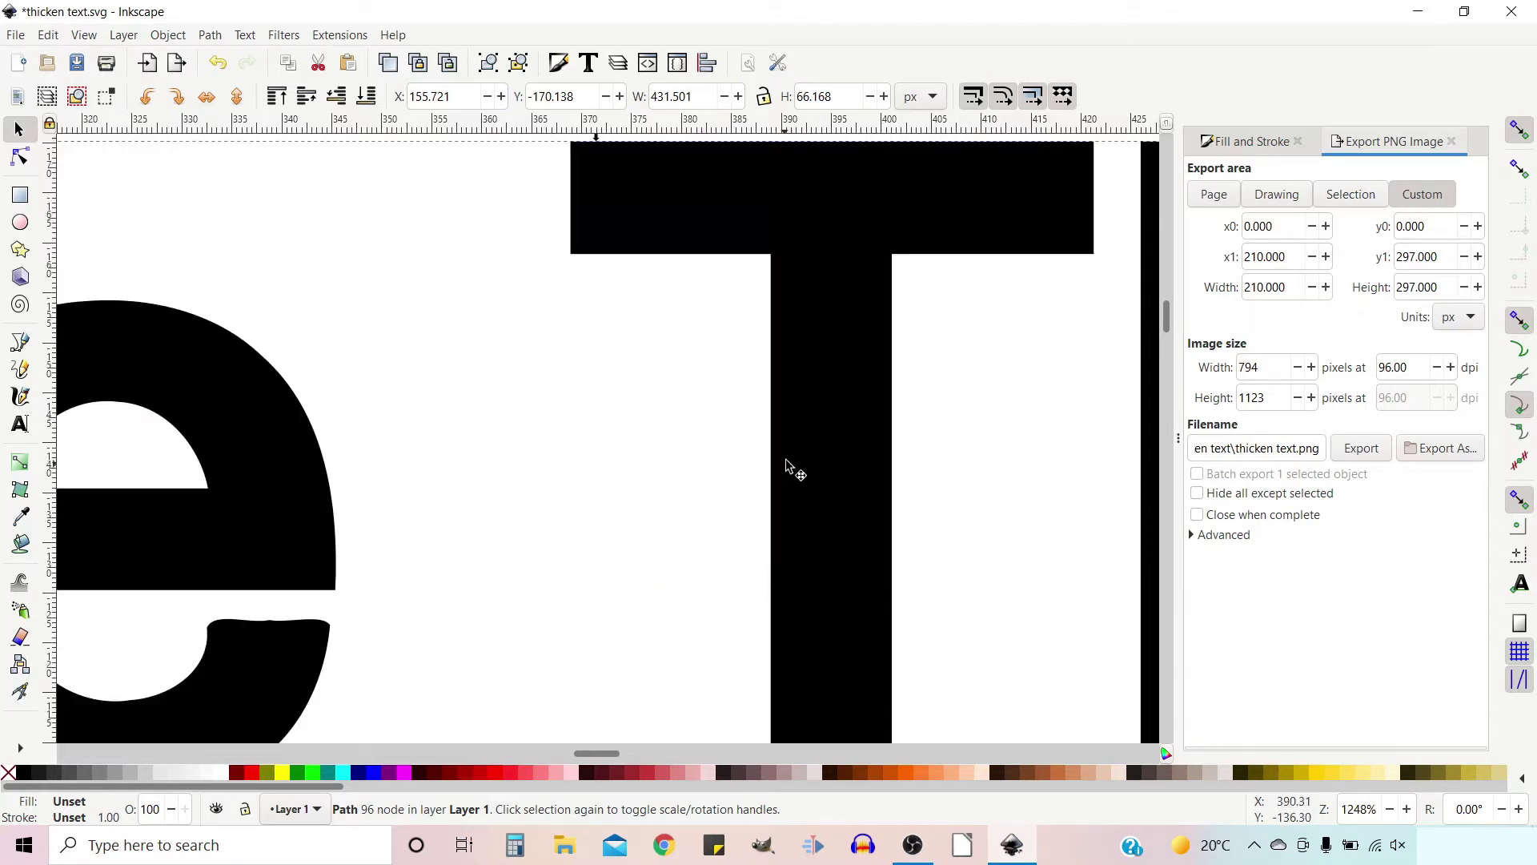
scroll(785, 468, up, 4)
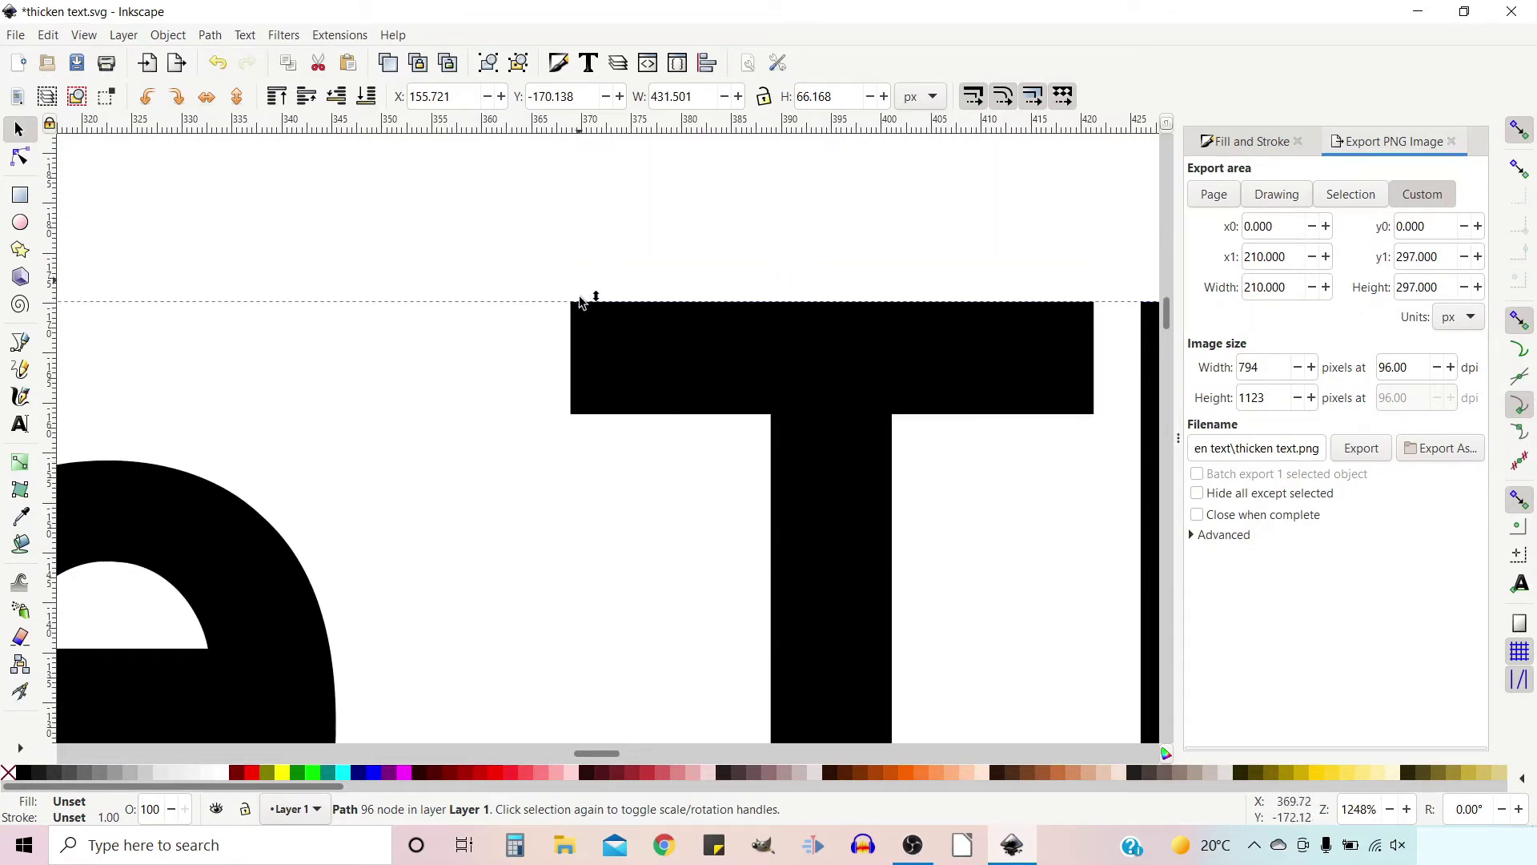
ctrl+scroll(534, 481, down, 4)
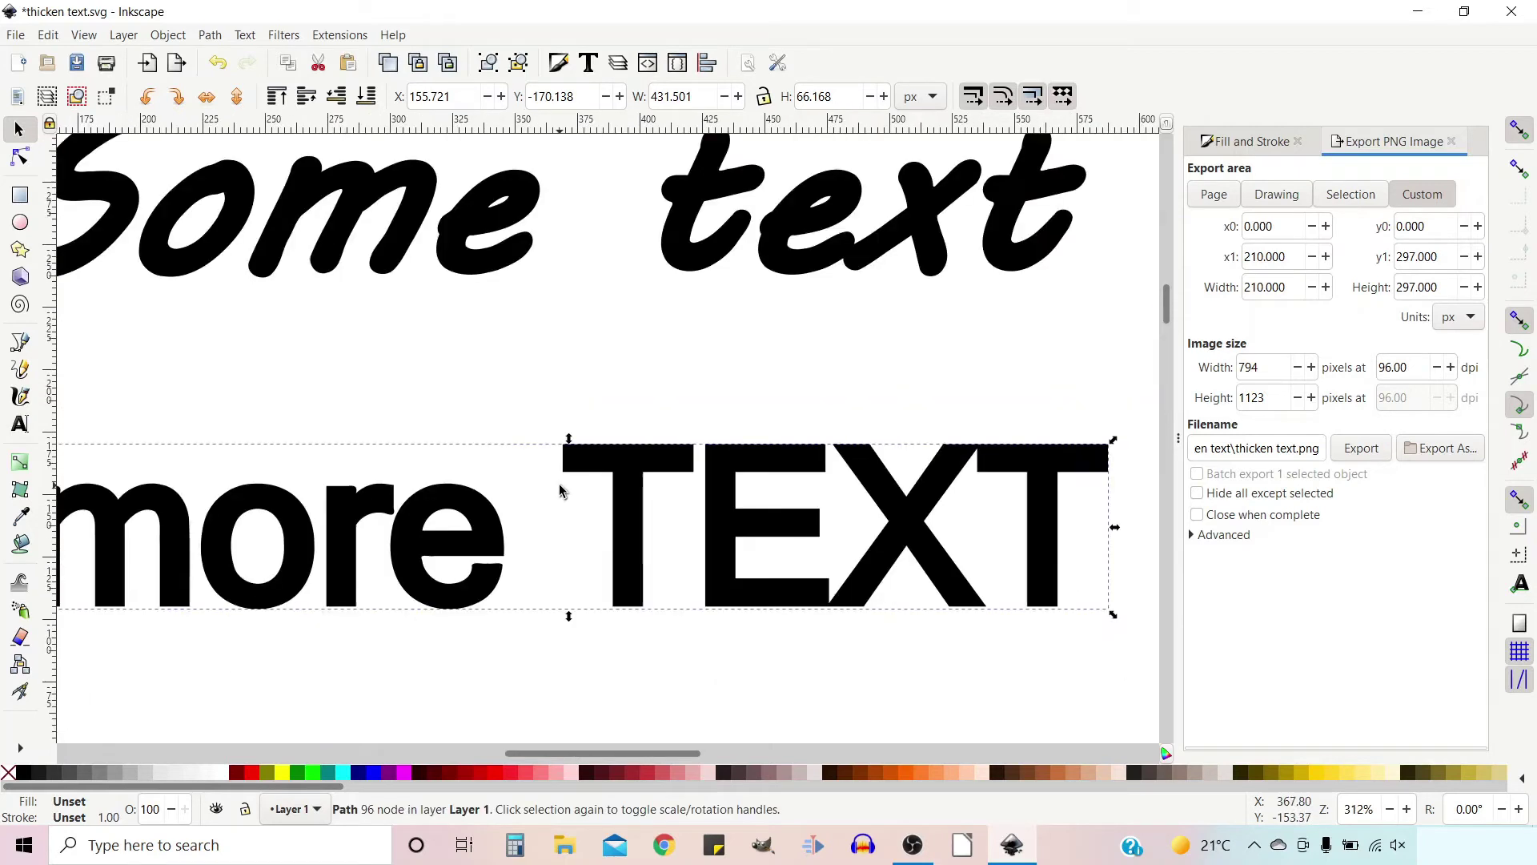
ctrl+scroll(559, 486, down, 2)
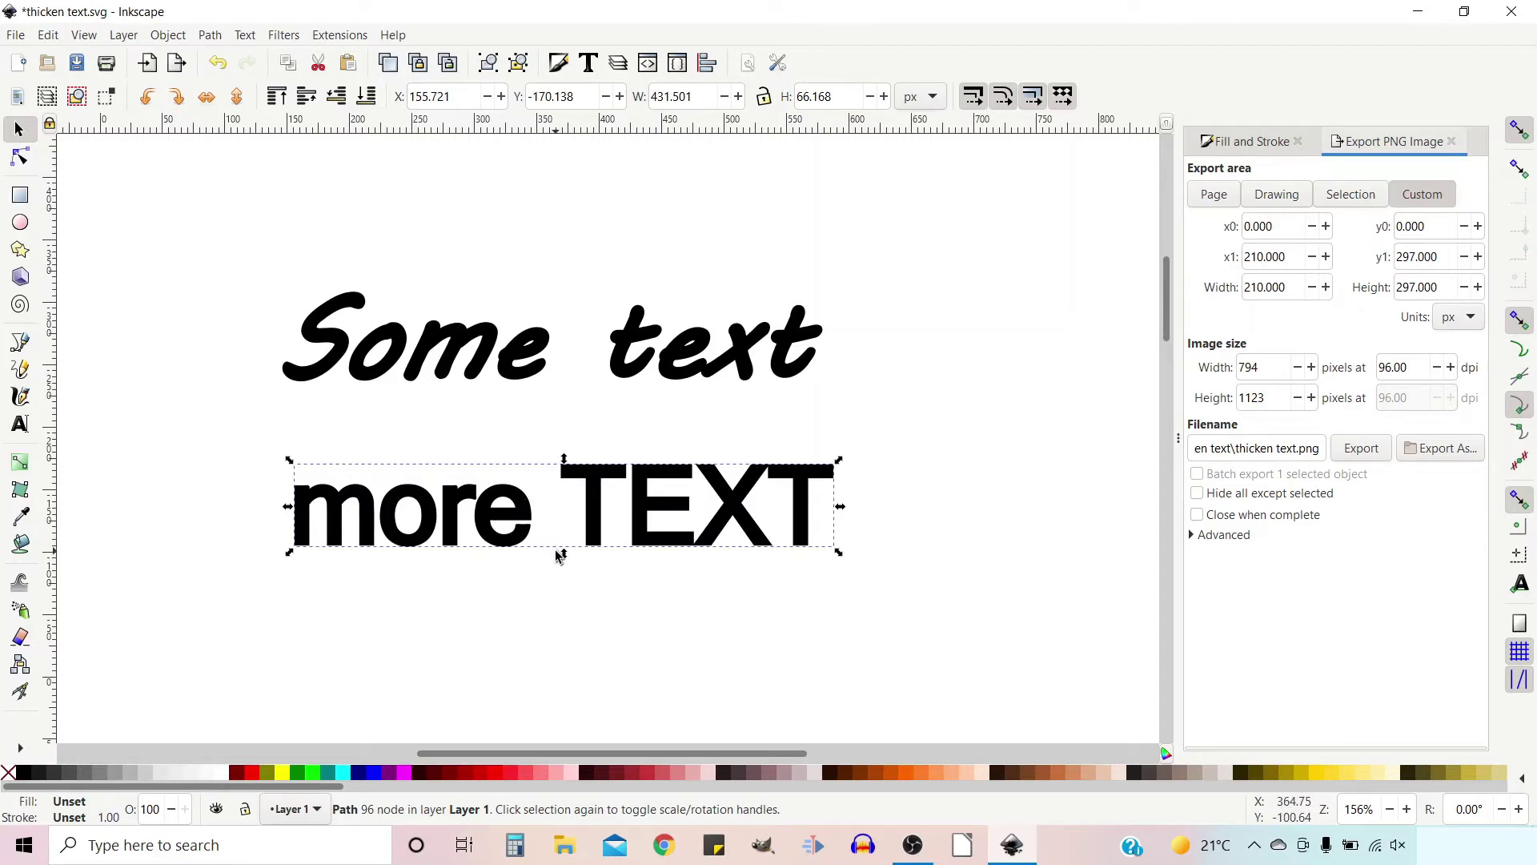
Step: Deselect the 'more TEXT' path and bring up Preferences (Shift+Ctrl+P)
click(971, 669)
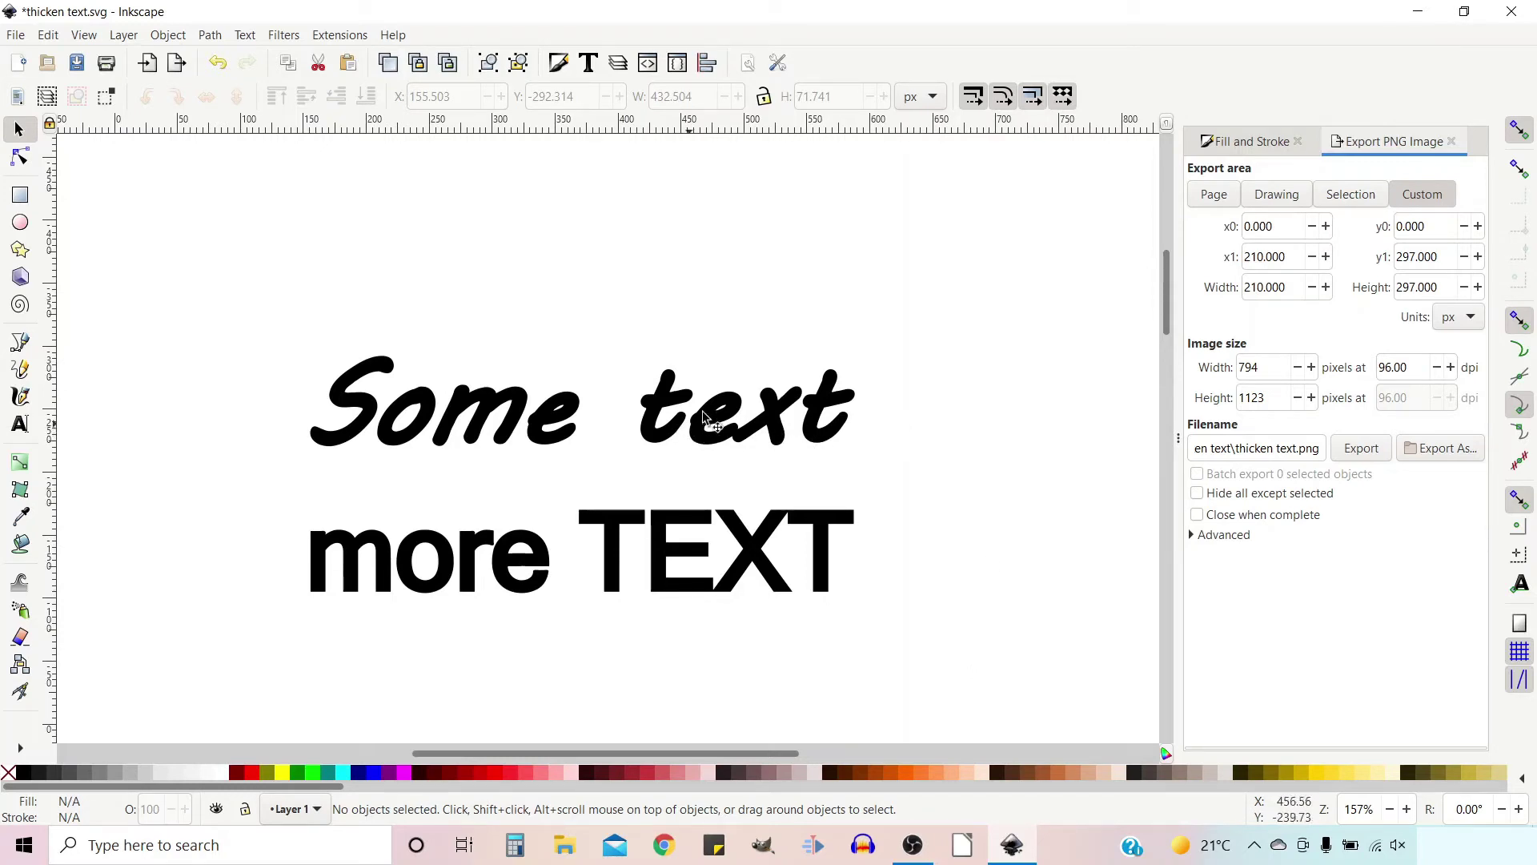
click(778, 71)
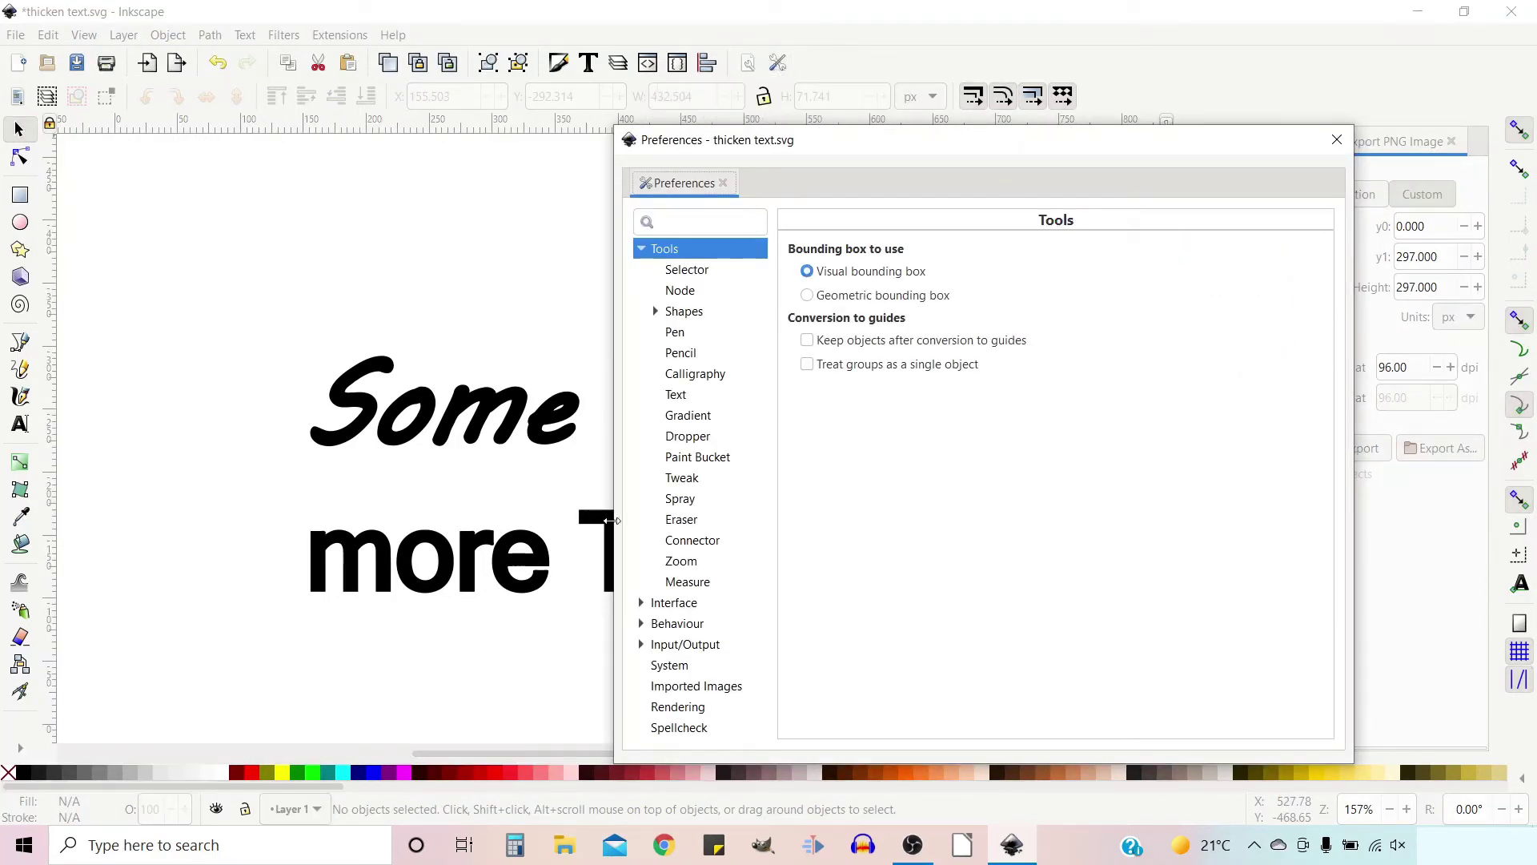
Step: Set Behaviour > Steps 'Inset/Outset by' to 1 px and close Preferences
click(641, 623)
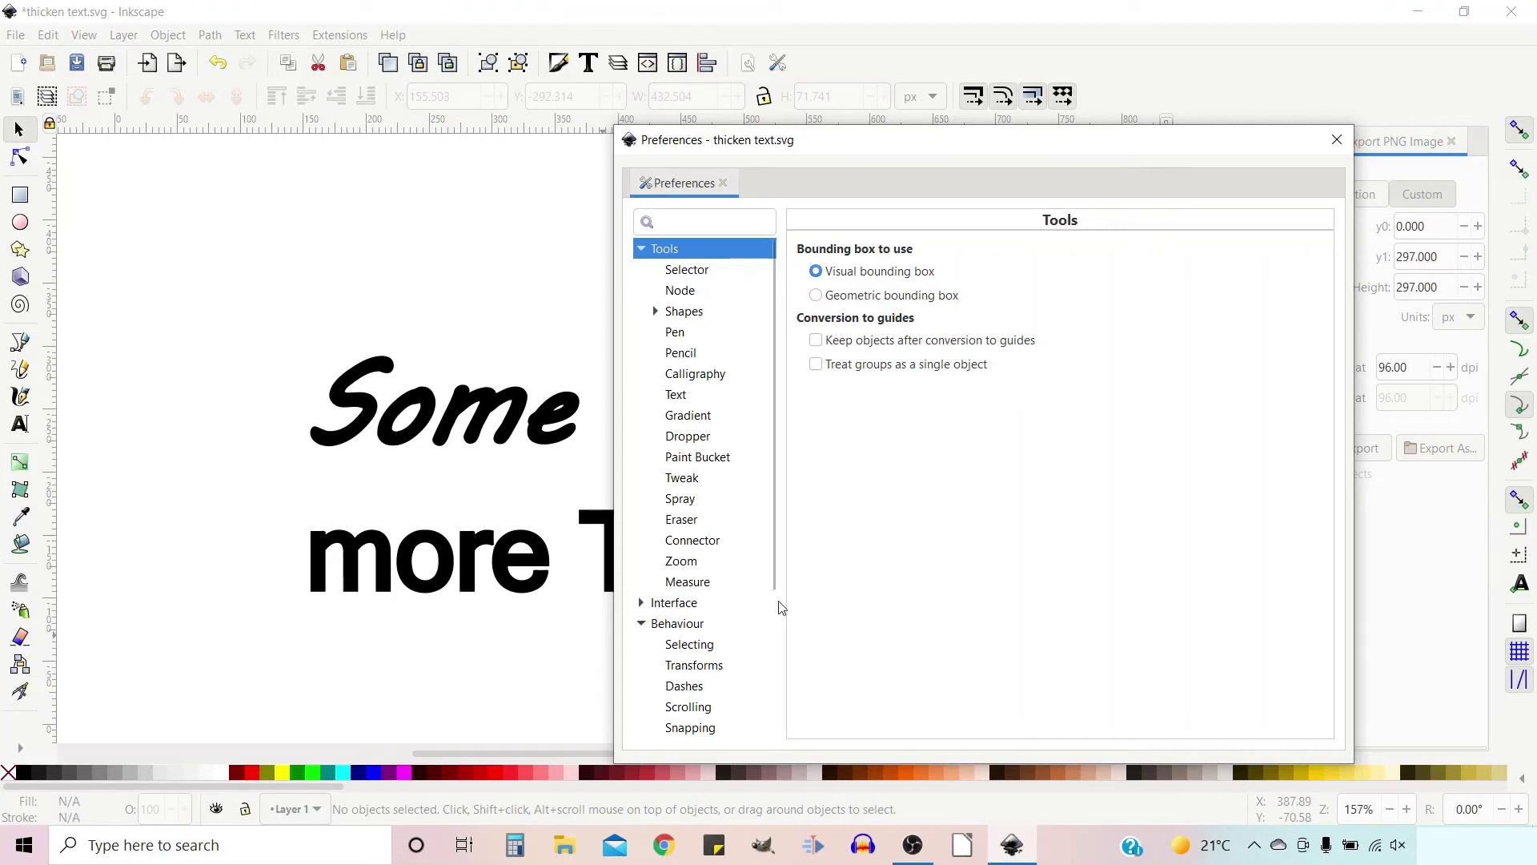
scroll(770, 663, down, 3)
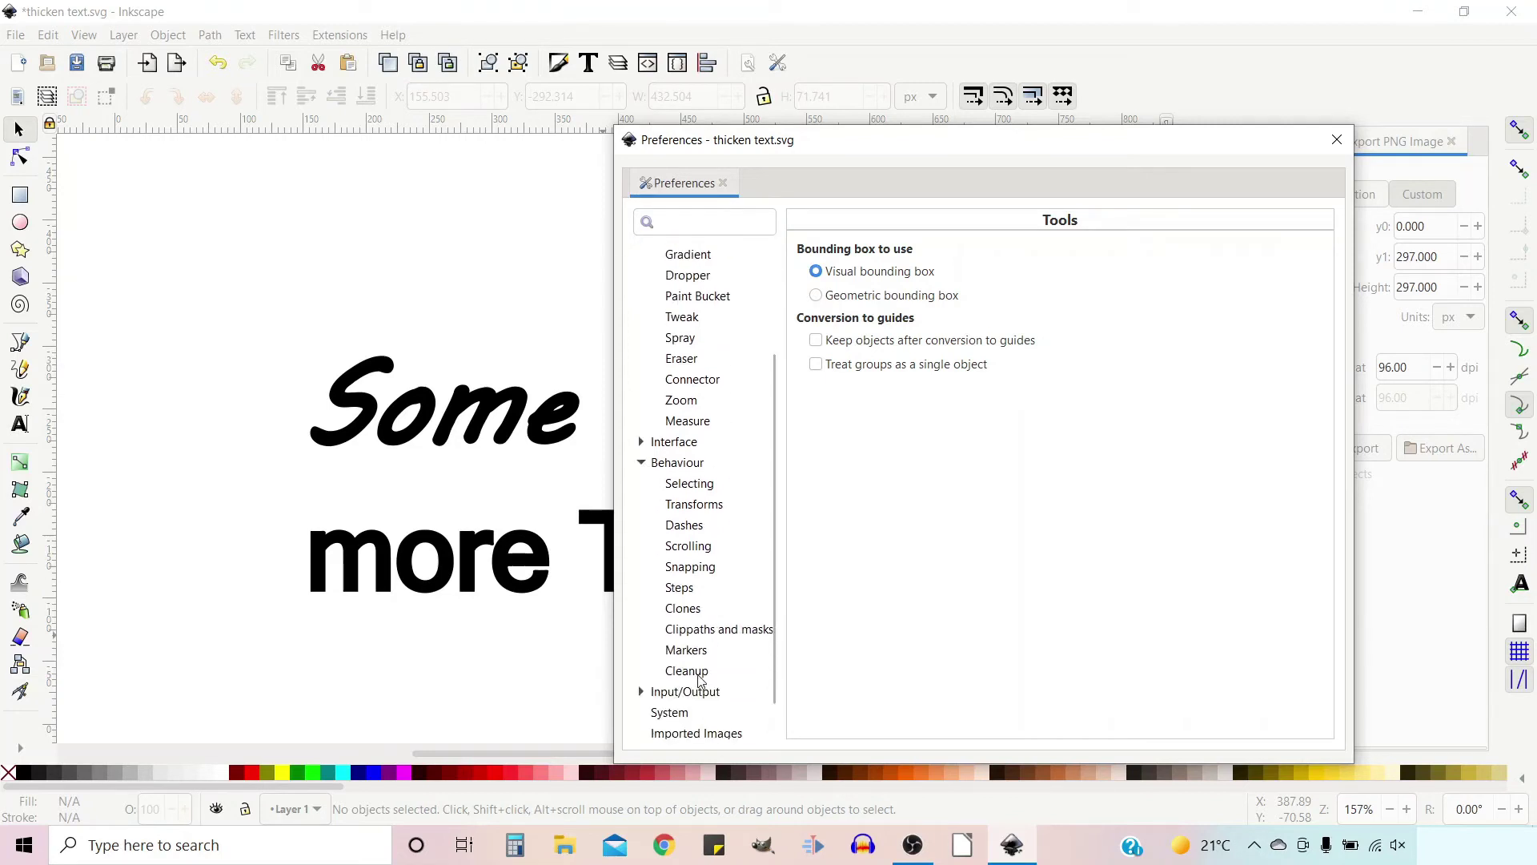
click(677, 590)
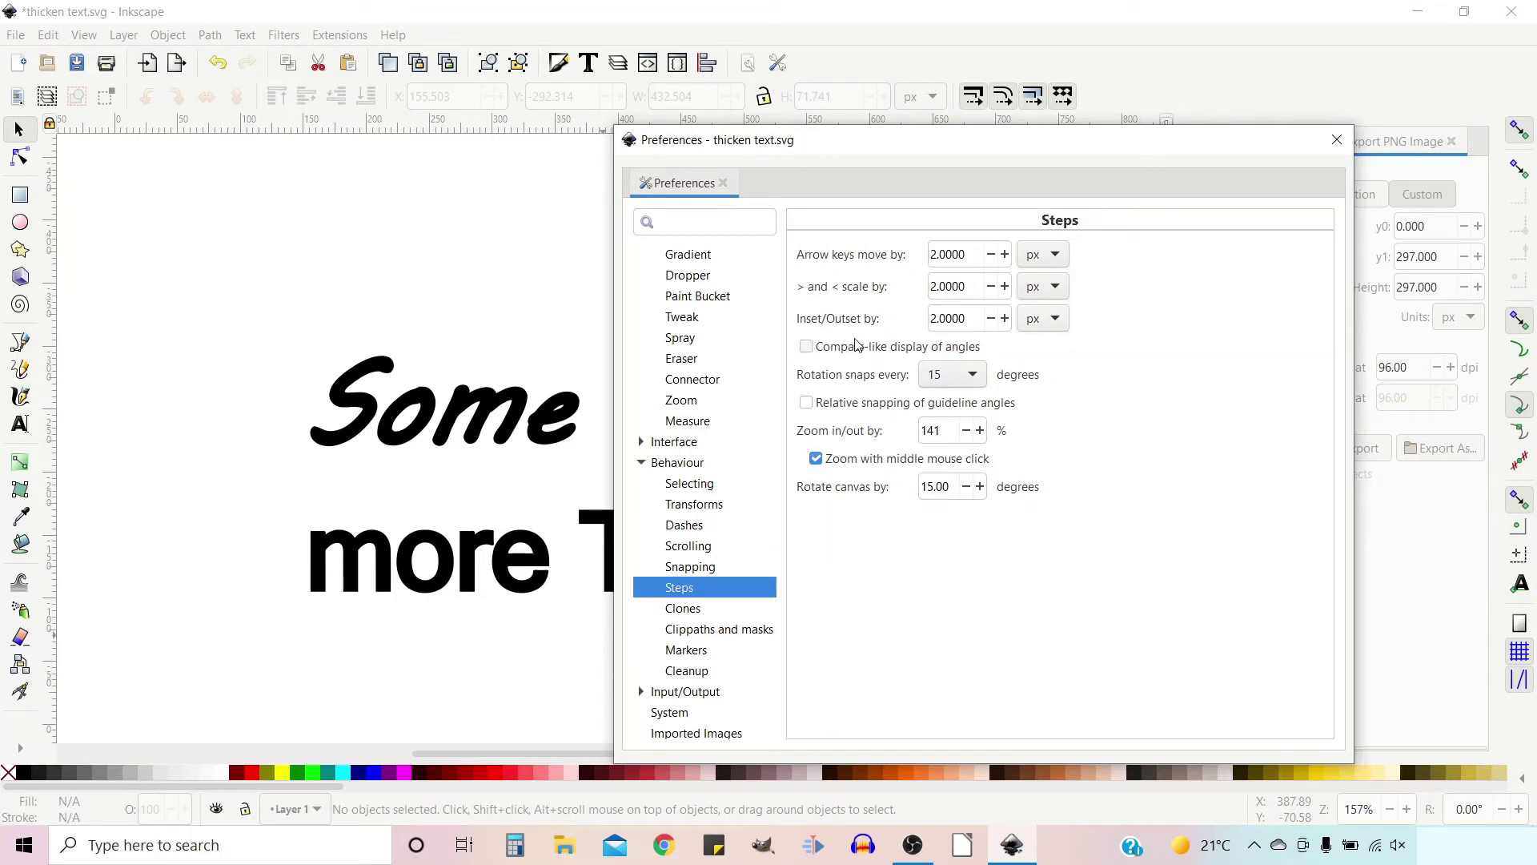
double_click(963, 321)
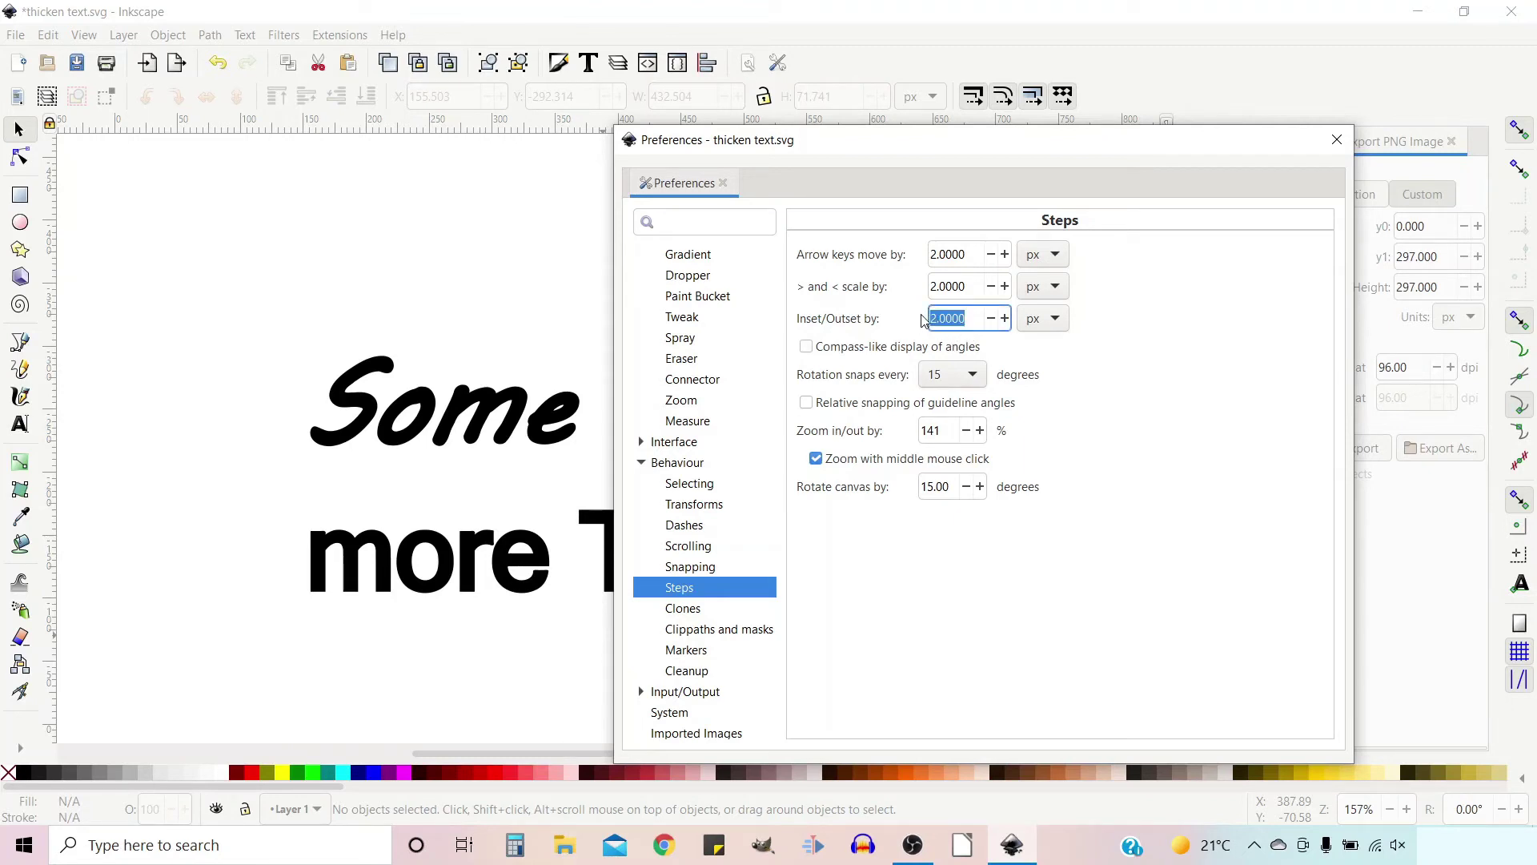
text(1)
key(Tab)
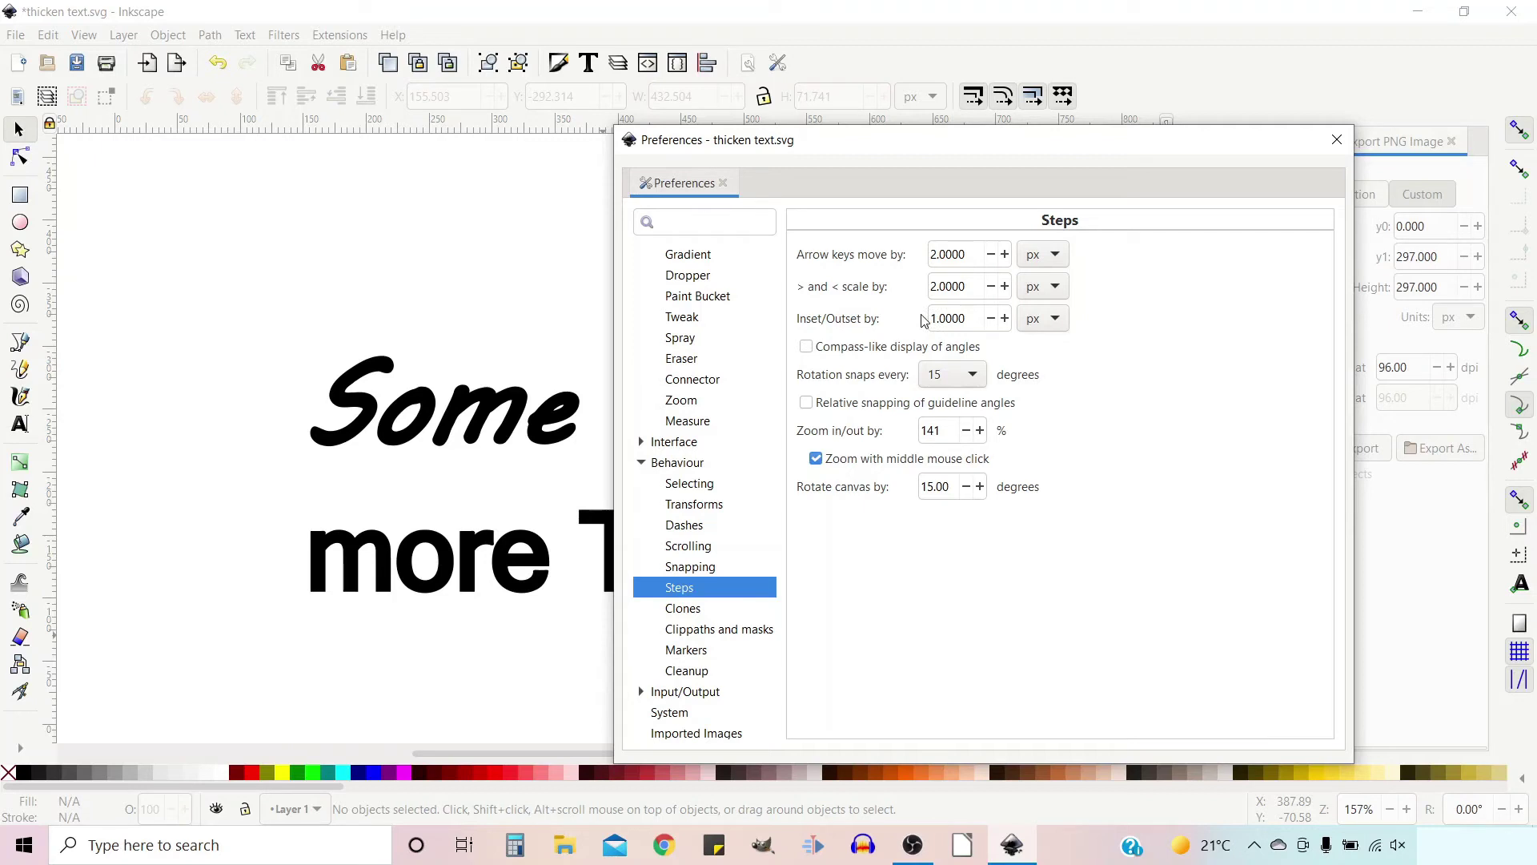
click(1337, 142)
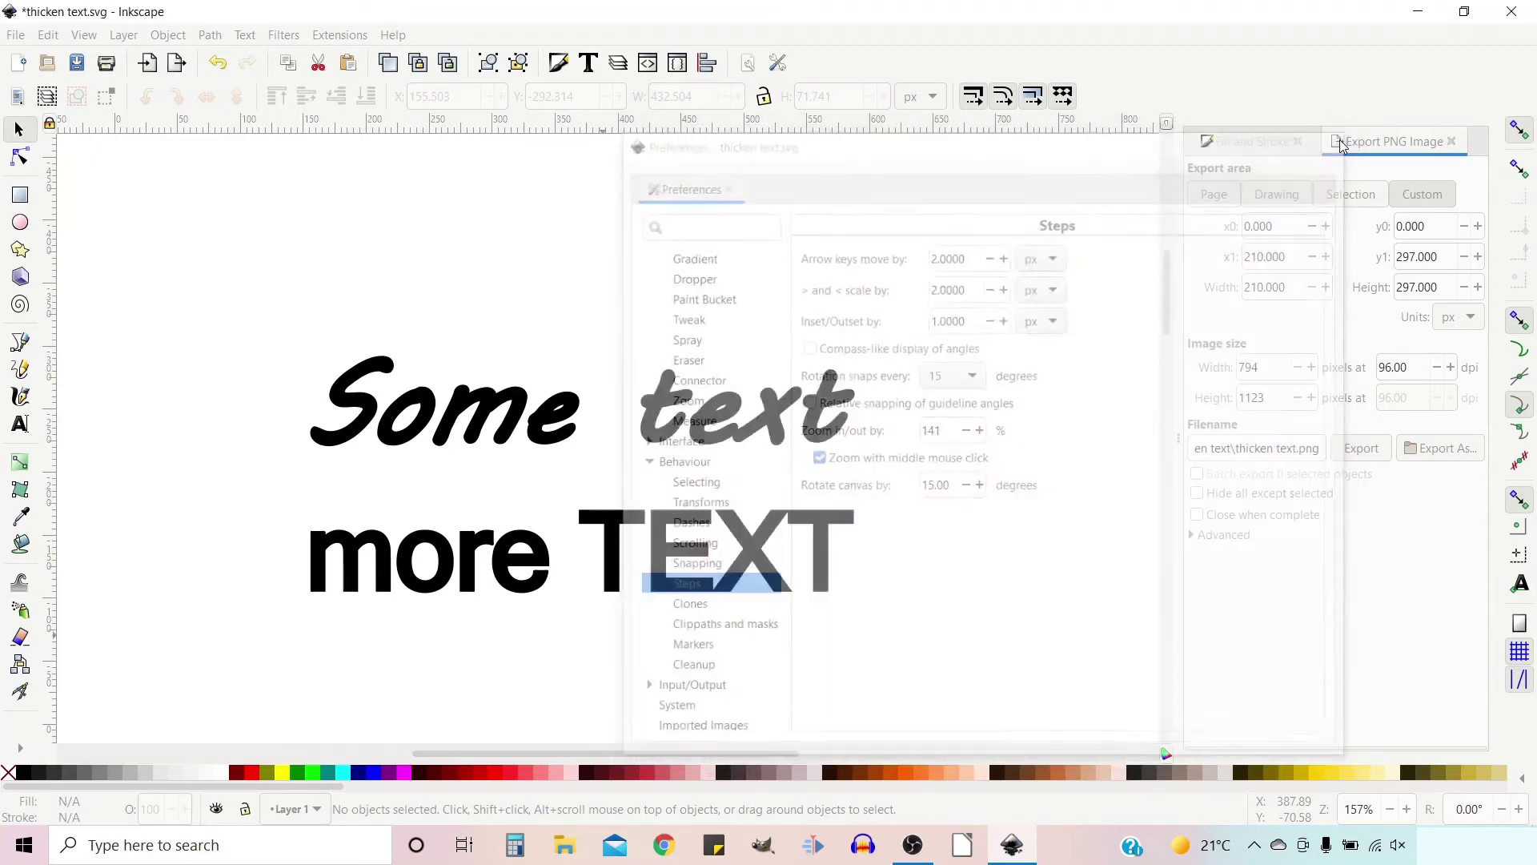
Step: Select the 'Some text' path and outset it once by 1 px
click(522, 399)
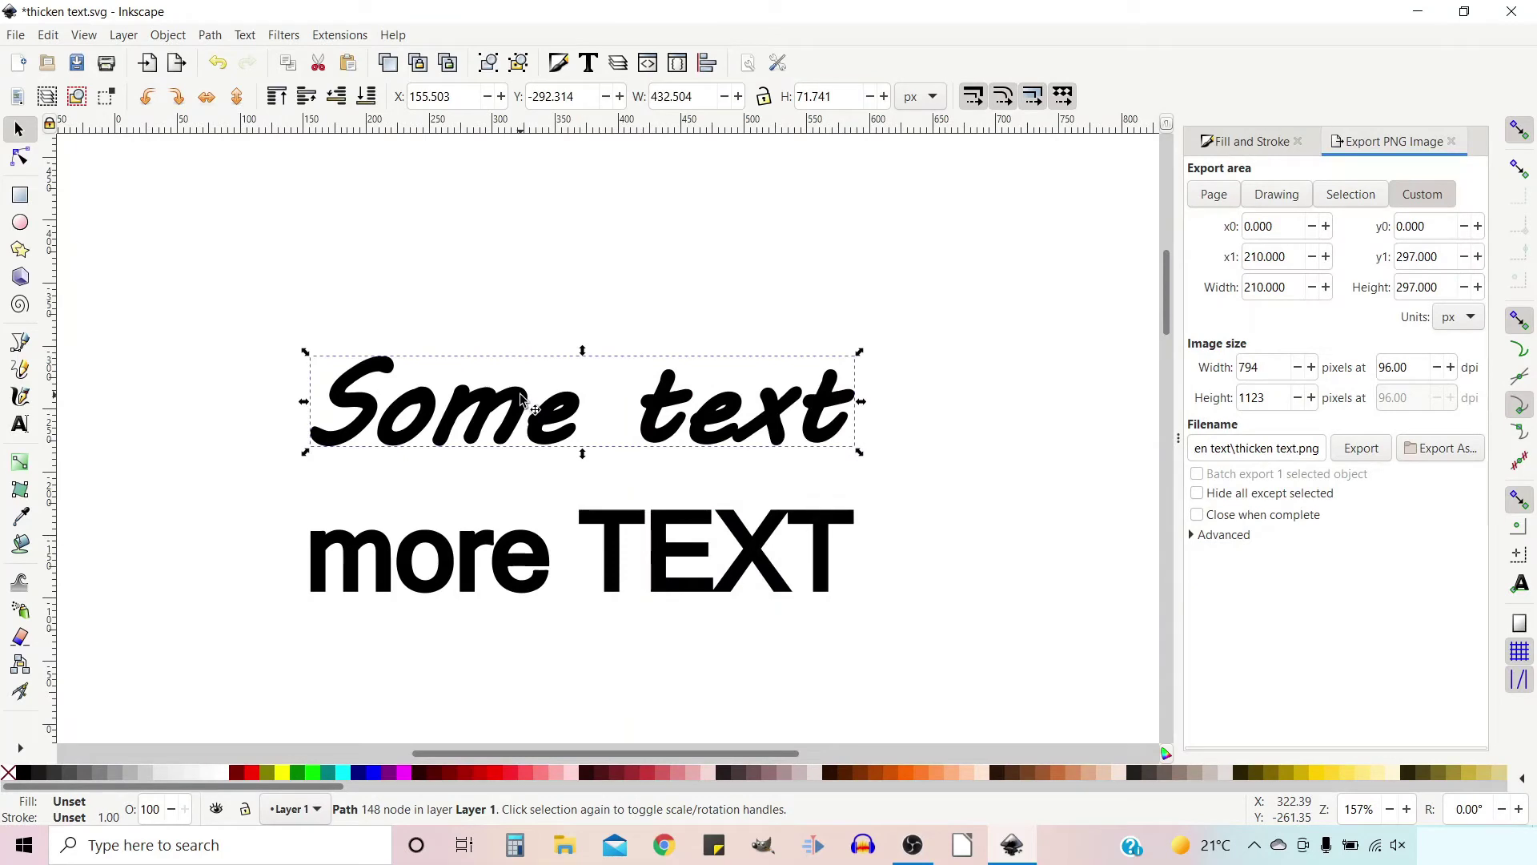
key(ctrl+parenright)
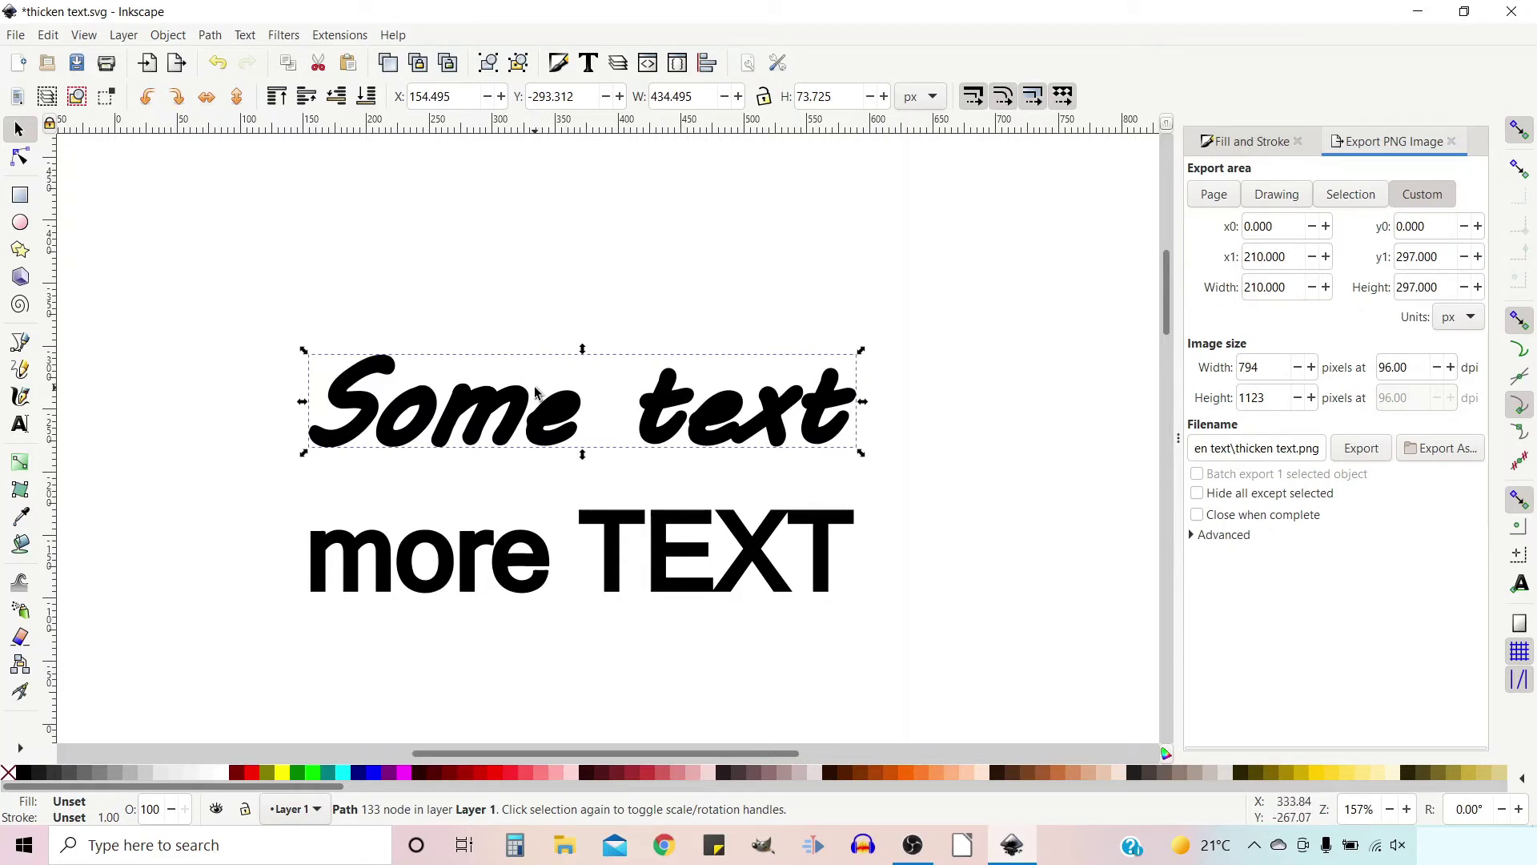
Step: Place a 10 pt Microsoft YaHei Bold Italic word 'text' above the two thickened lines
key(Escape)
key(minus)
key(minus)
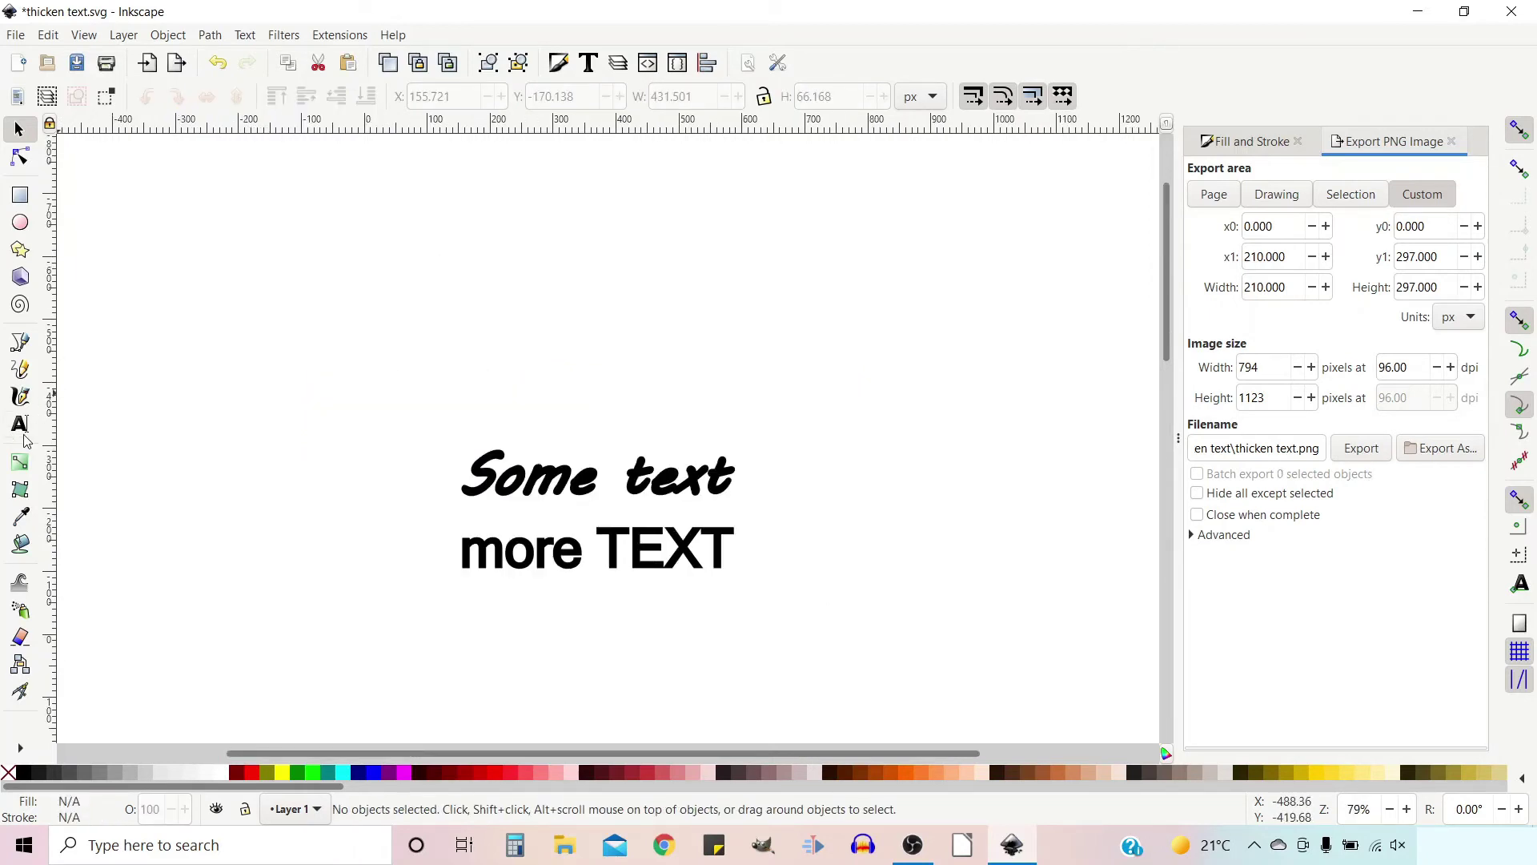
click(19, 424)
click(427, 309)
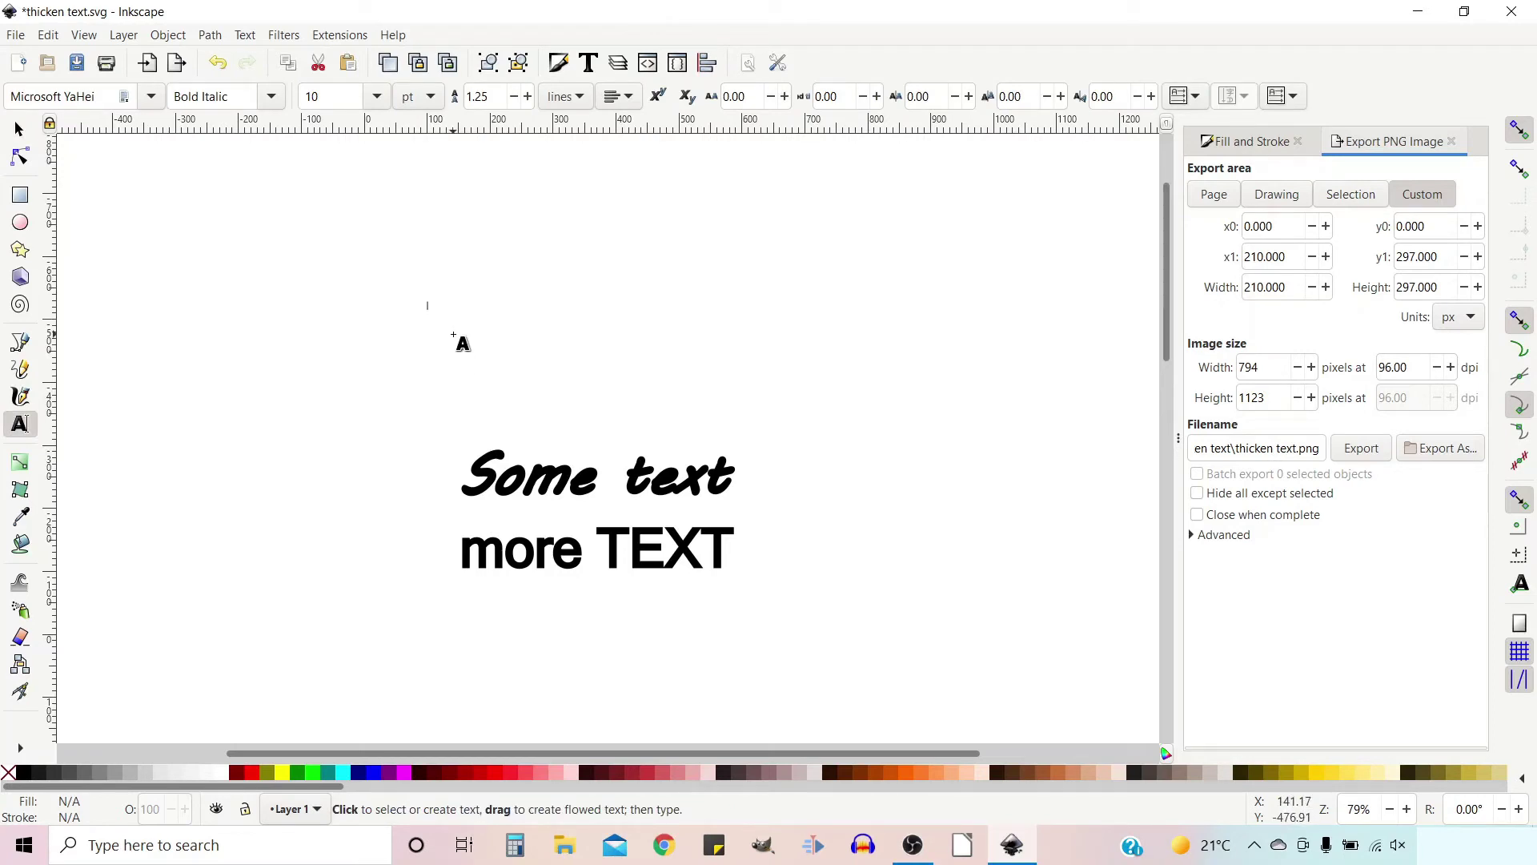
text(a)
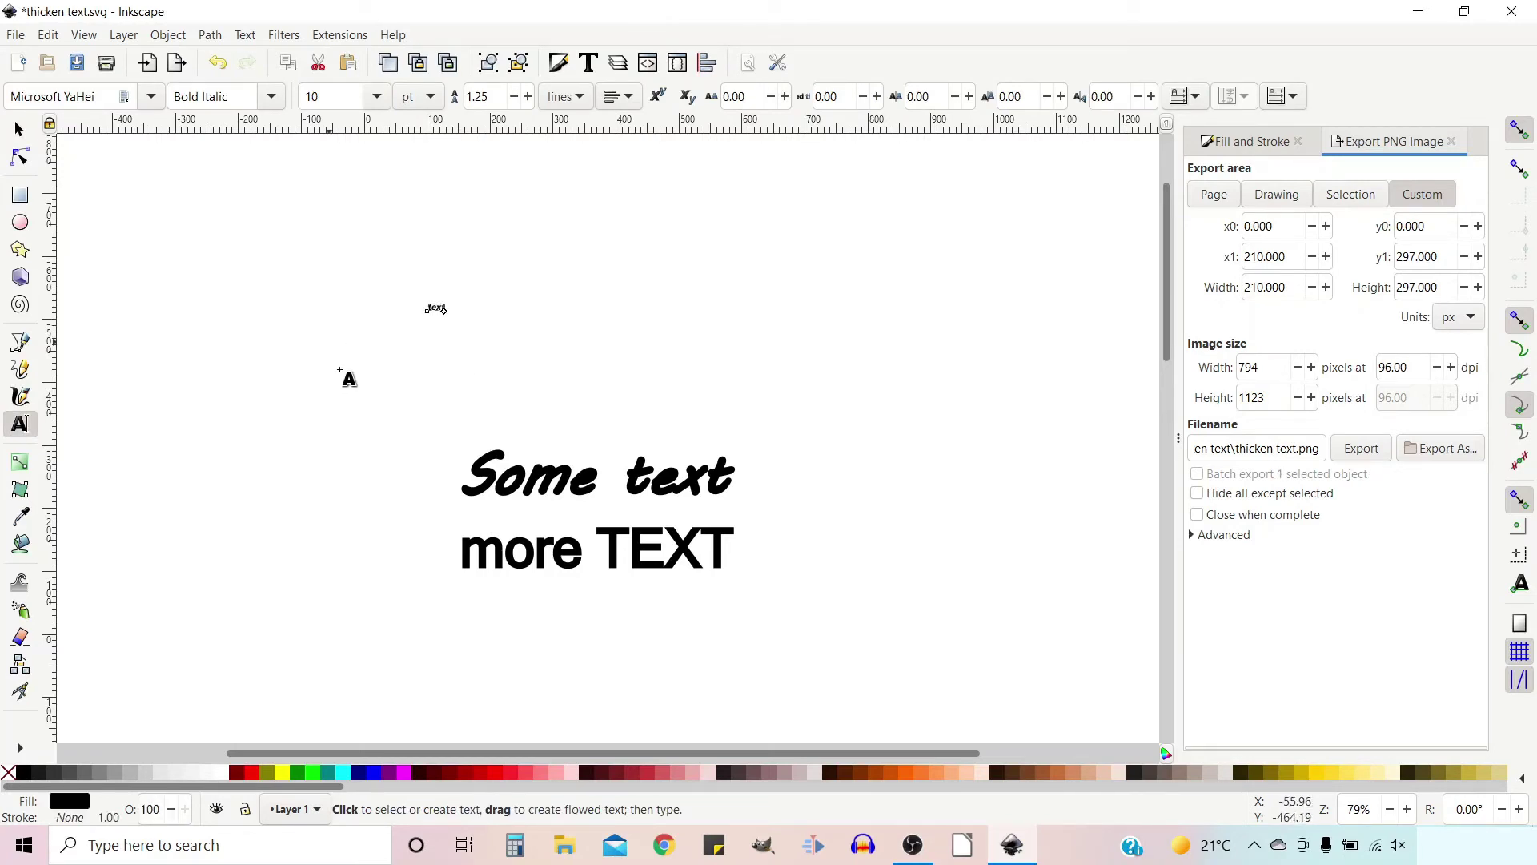
scroll(432, 315, up, 8)
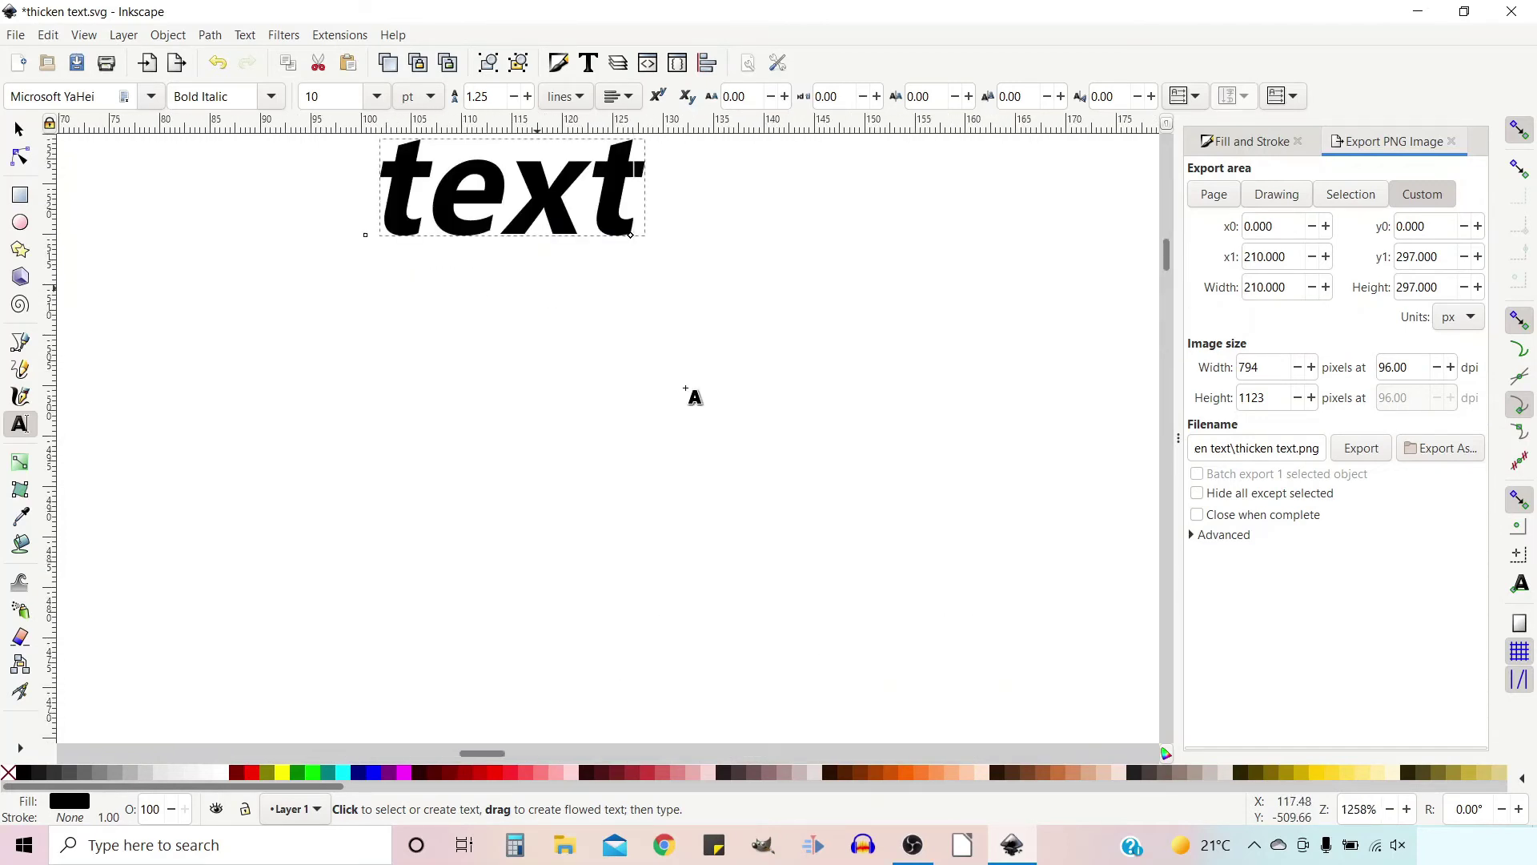
mouse_move(1167, 266)
mouse_down()
mouse_move(1168, 242)
mouse_move(1172, 259)
mouse_up()
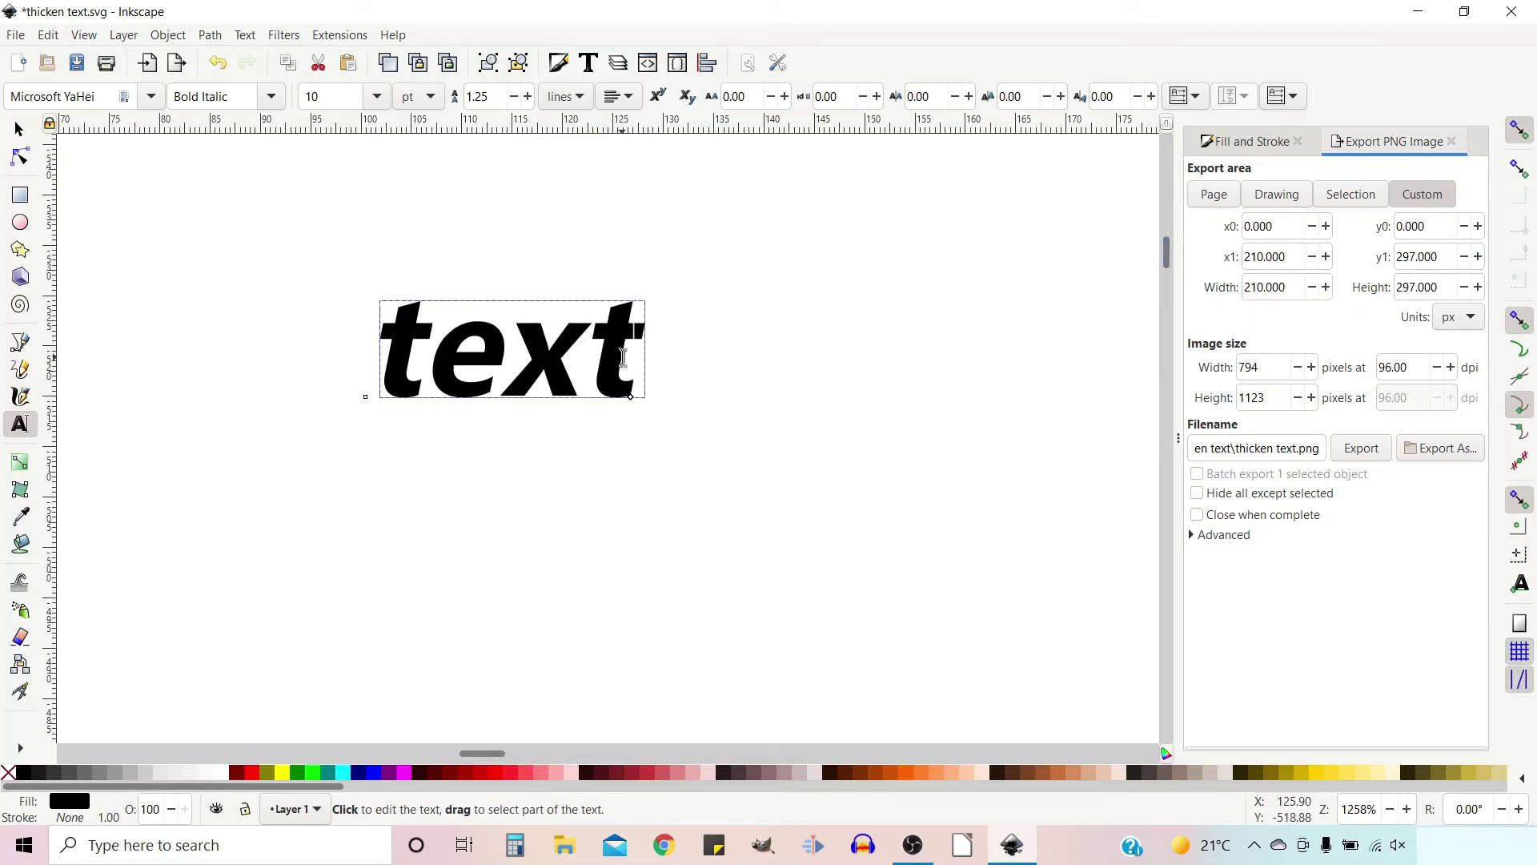
click(19, 129)
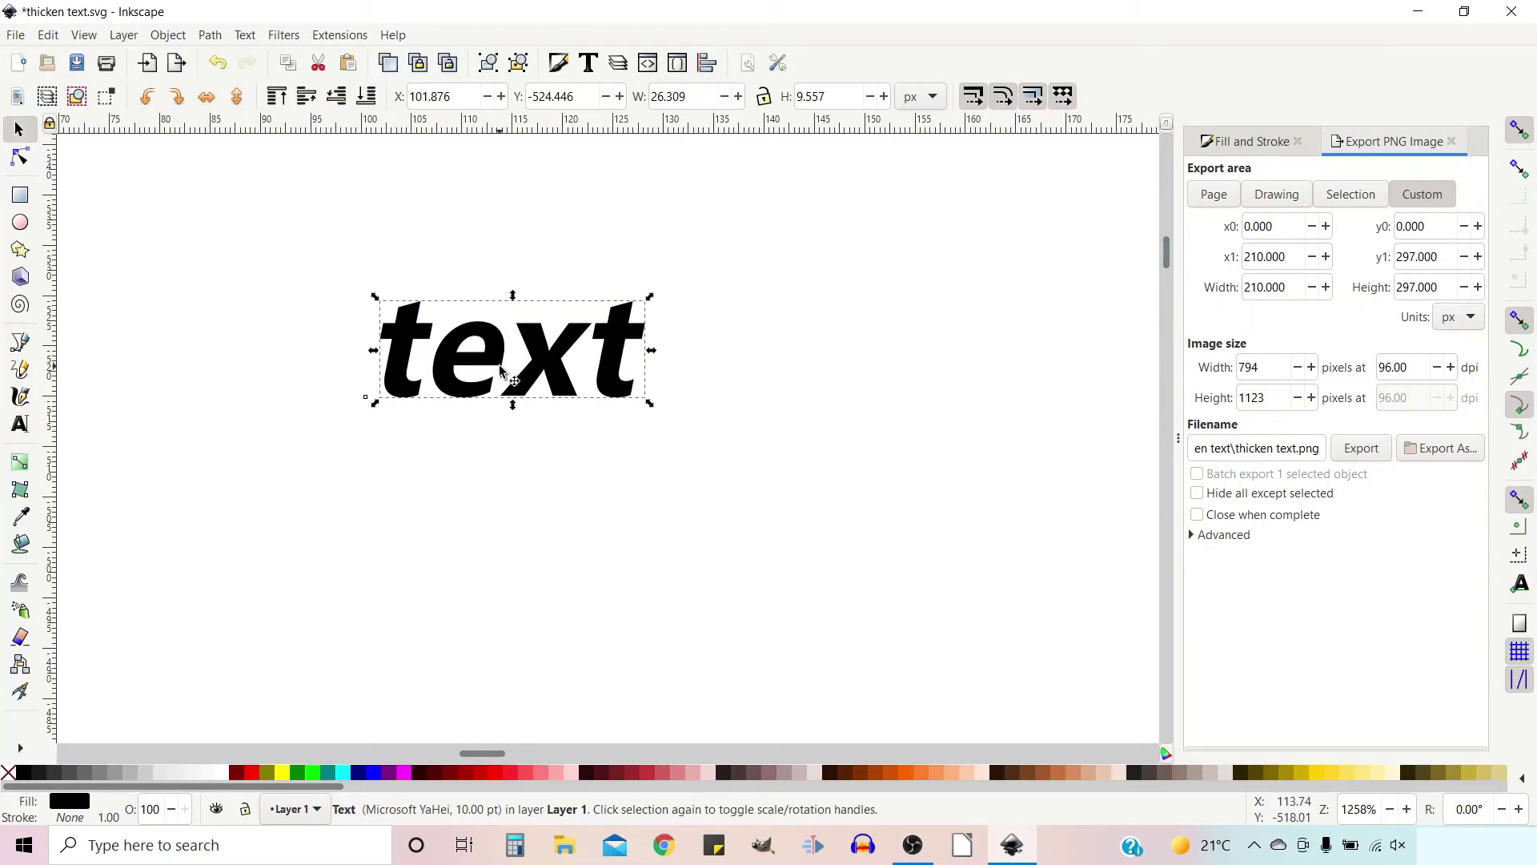
key(ctrl)
key(ctrl+parenright)
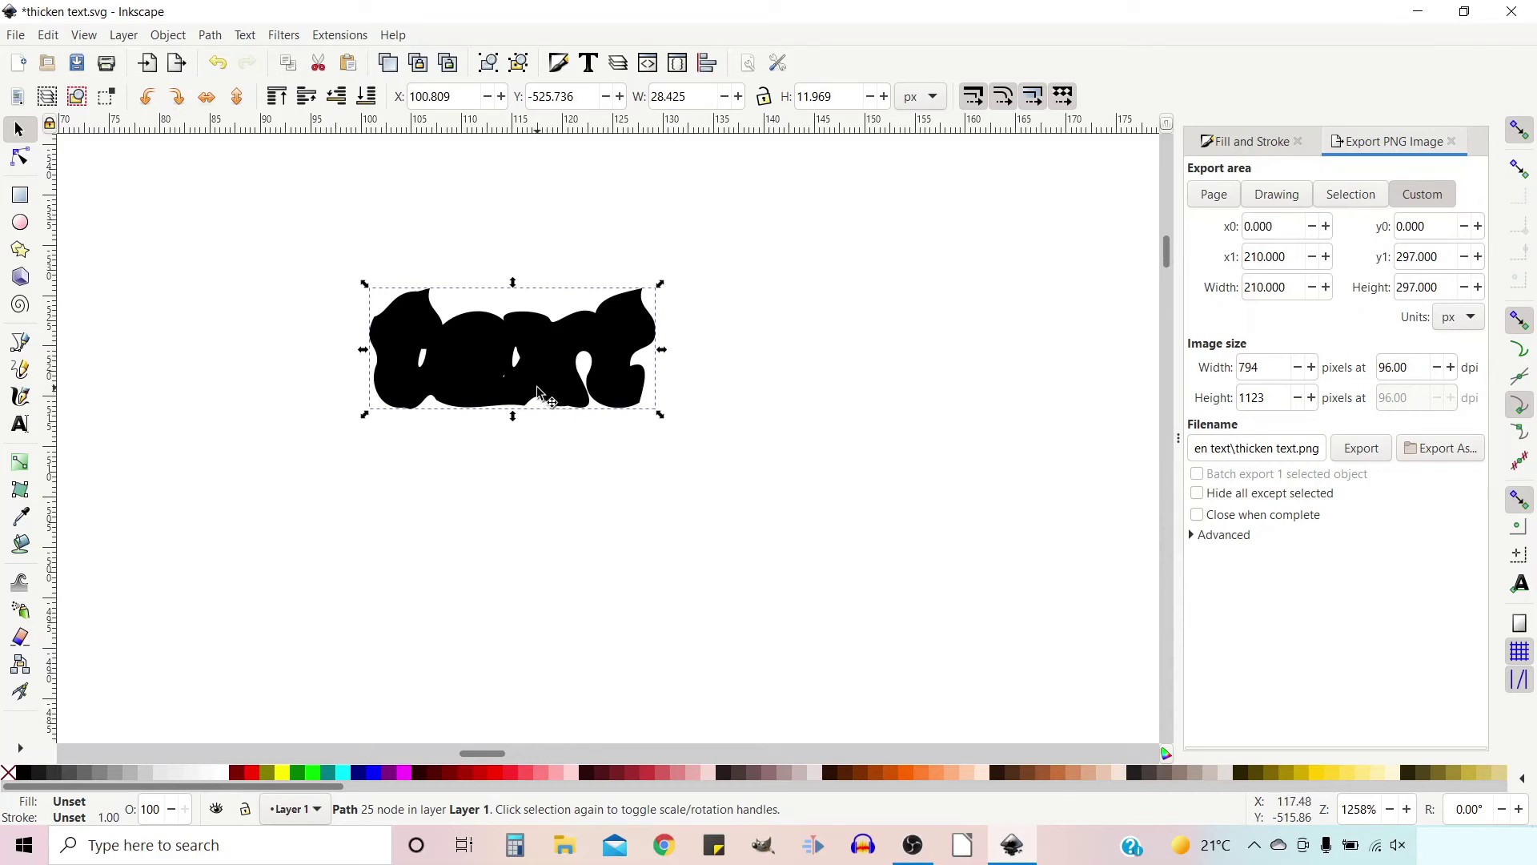
key(ctrl+z)
key(ctrl+z)
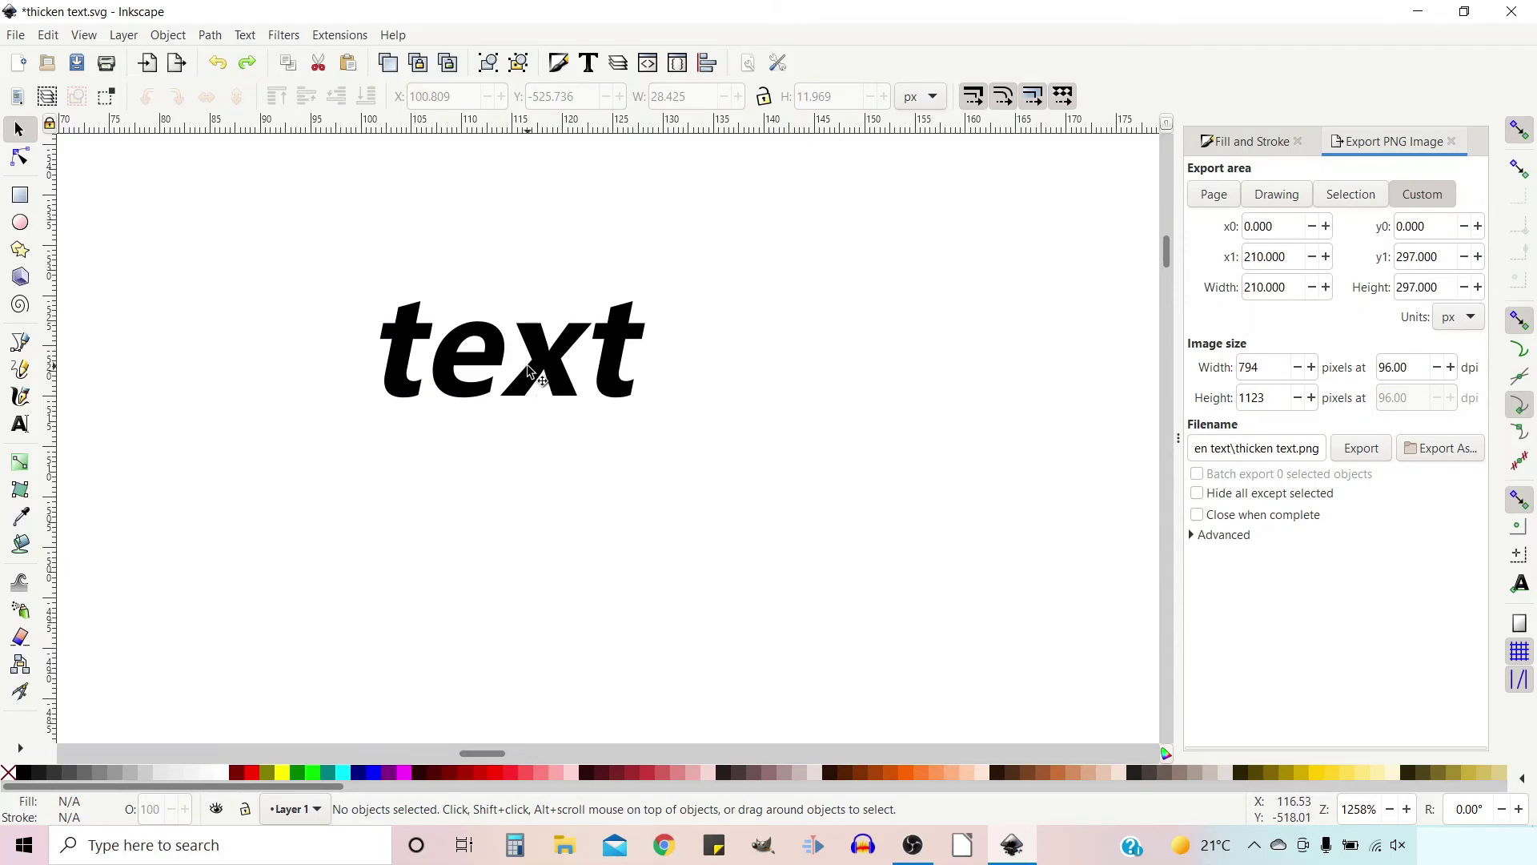
Step: Ctrl-drag the 'text' corner handles to scale it to about 265 × 96 px, then move it up-left
scroll(529, 370, down, 3)
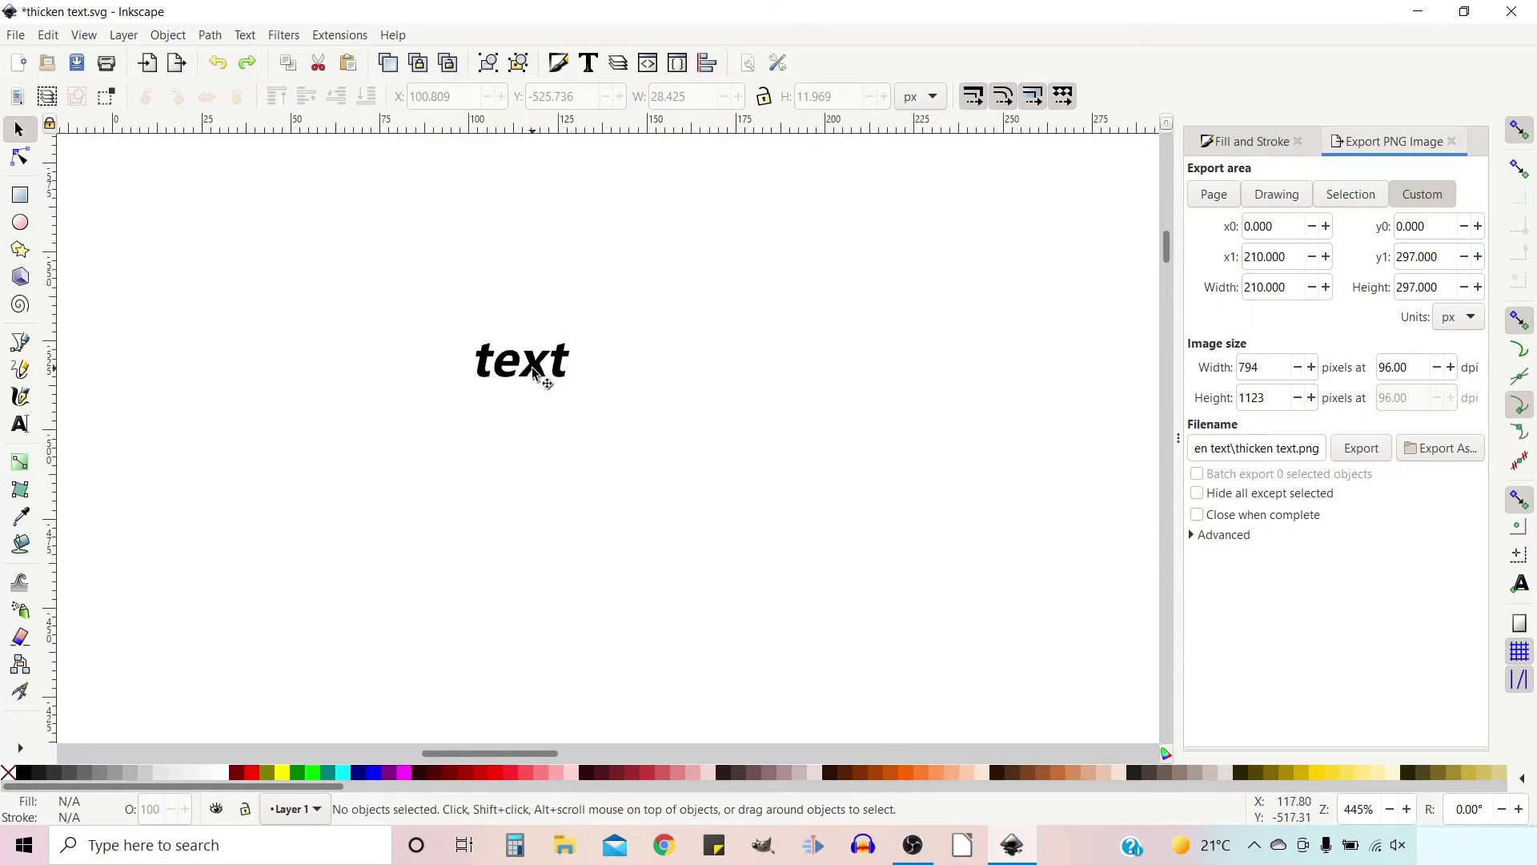
click(535, 366)
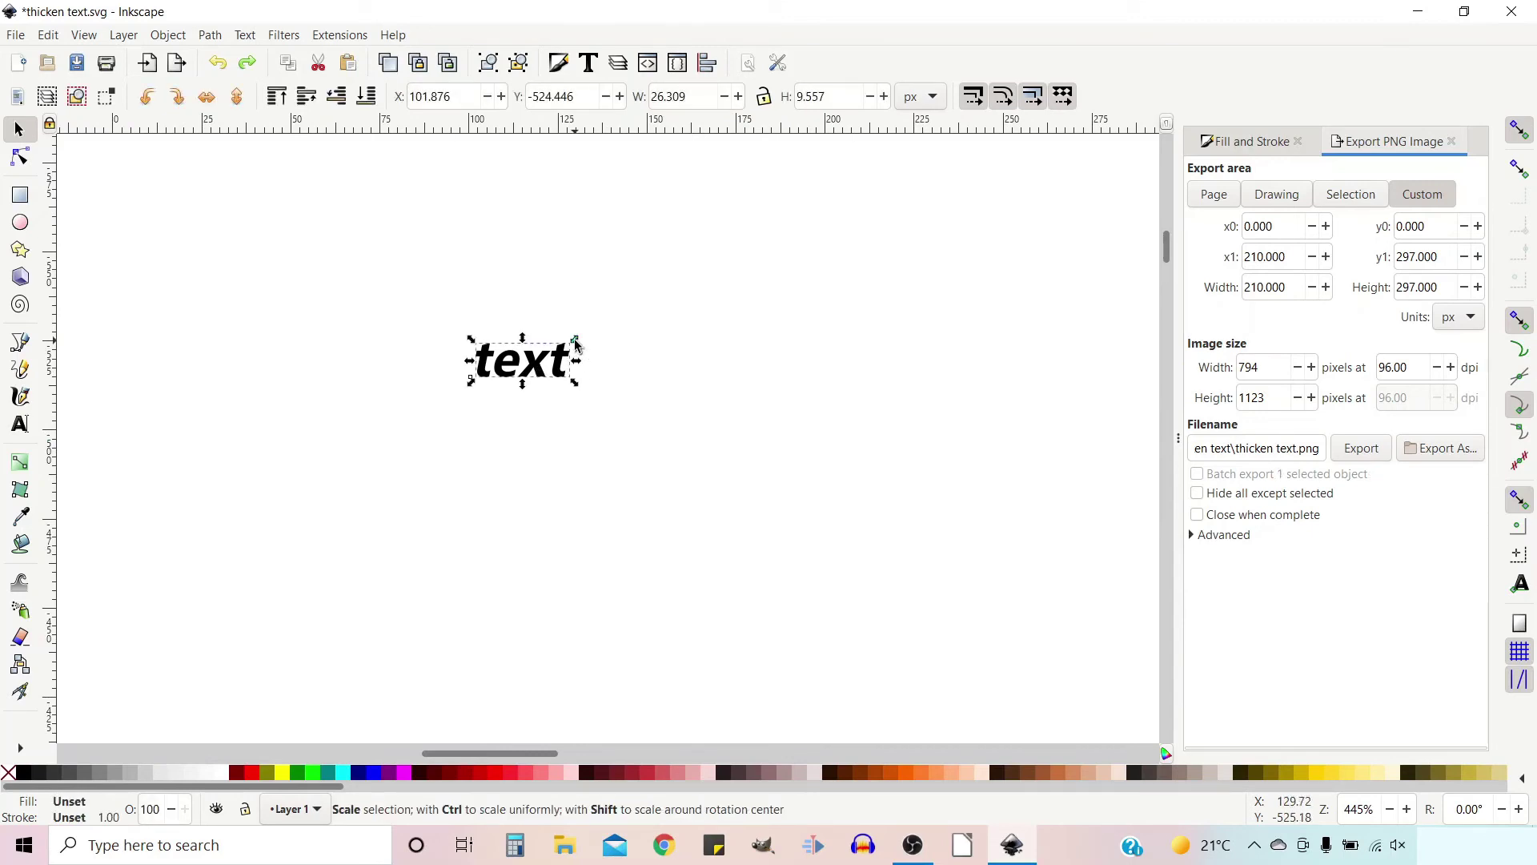
key(ctrl)
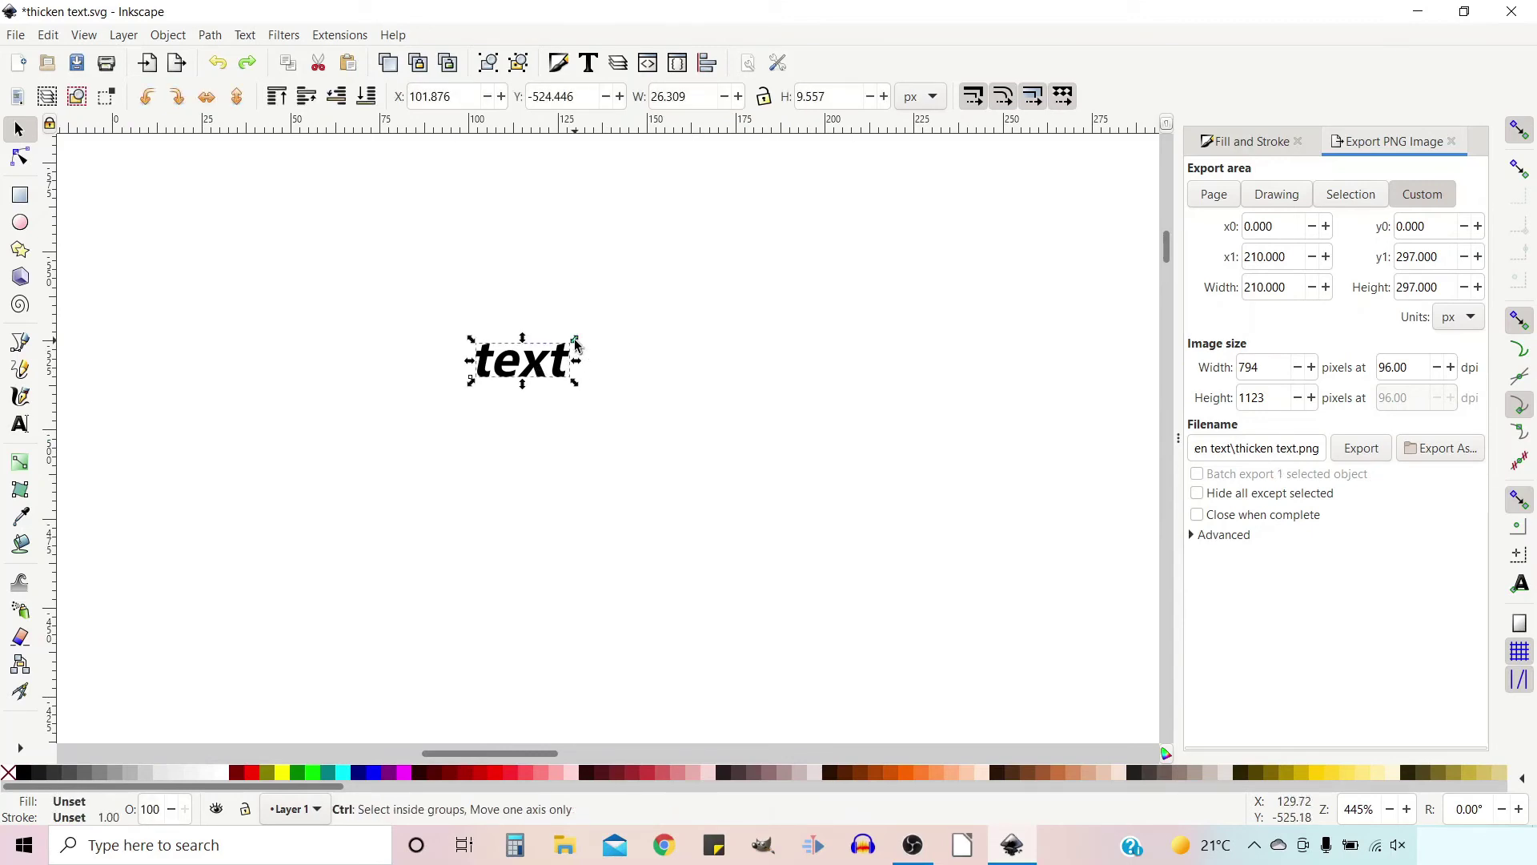
drag(575, 343, 1176, 104)
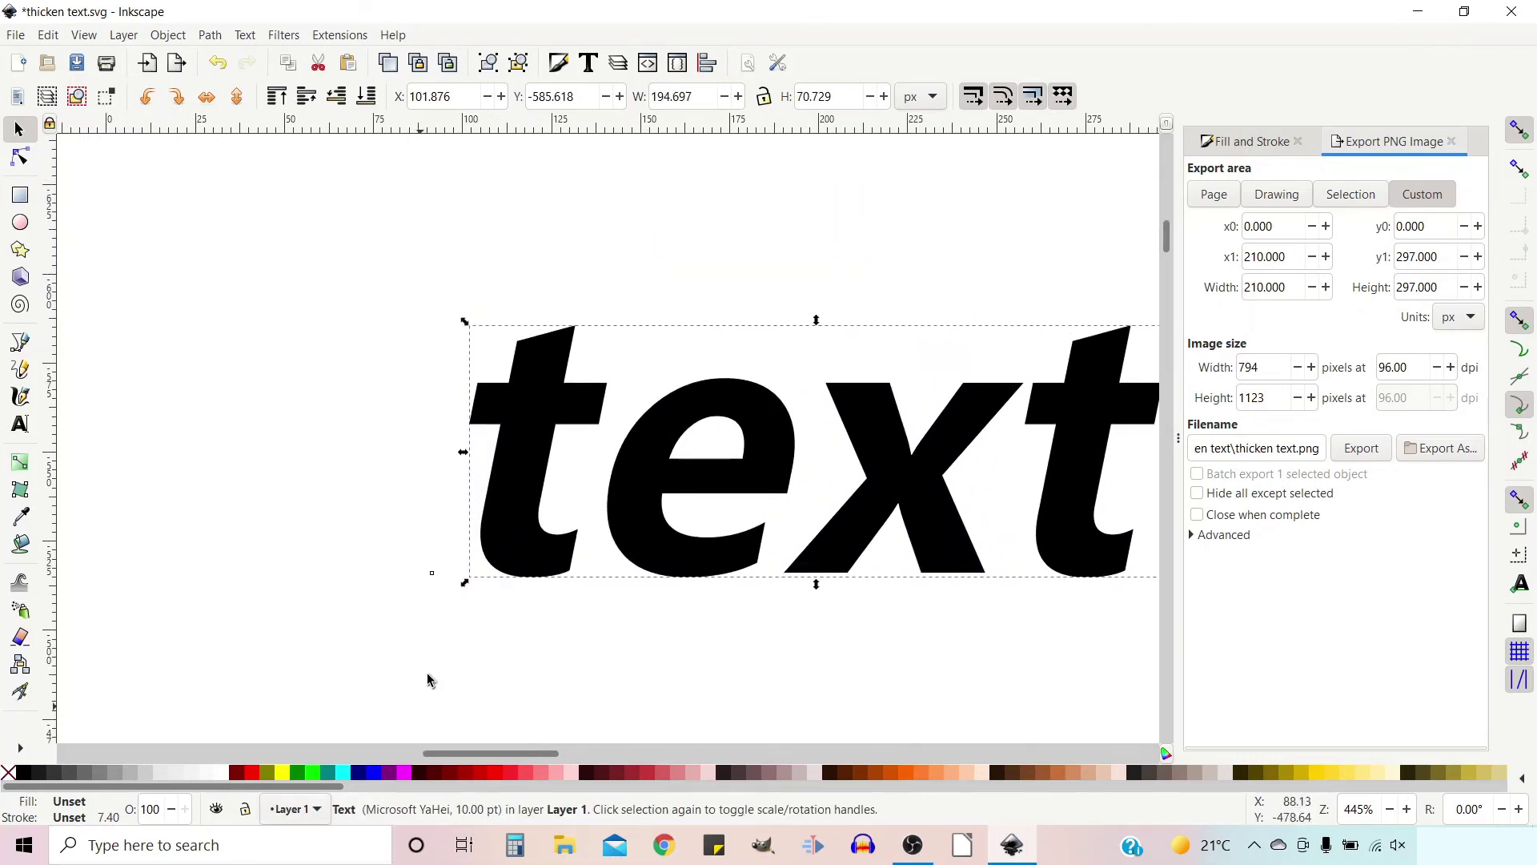
key(ctrl)
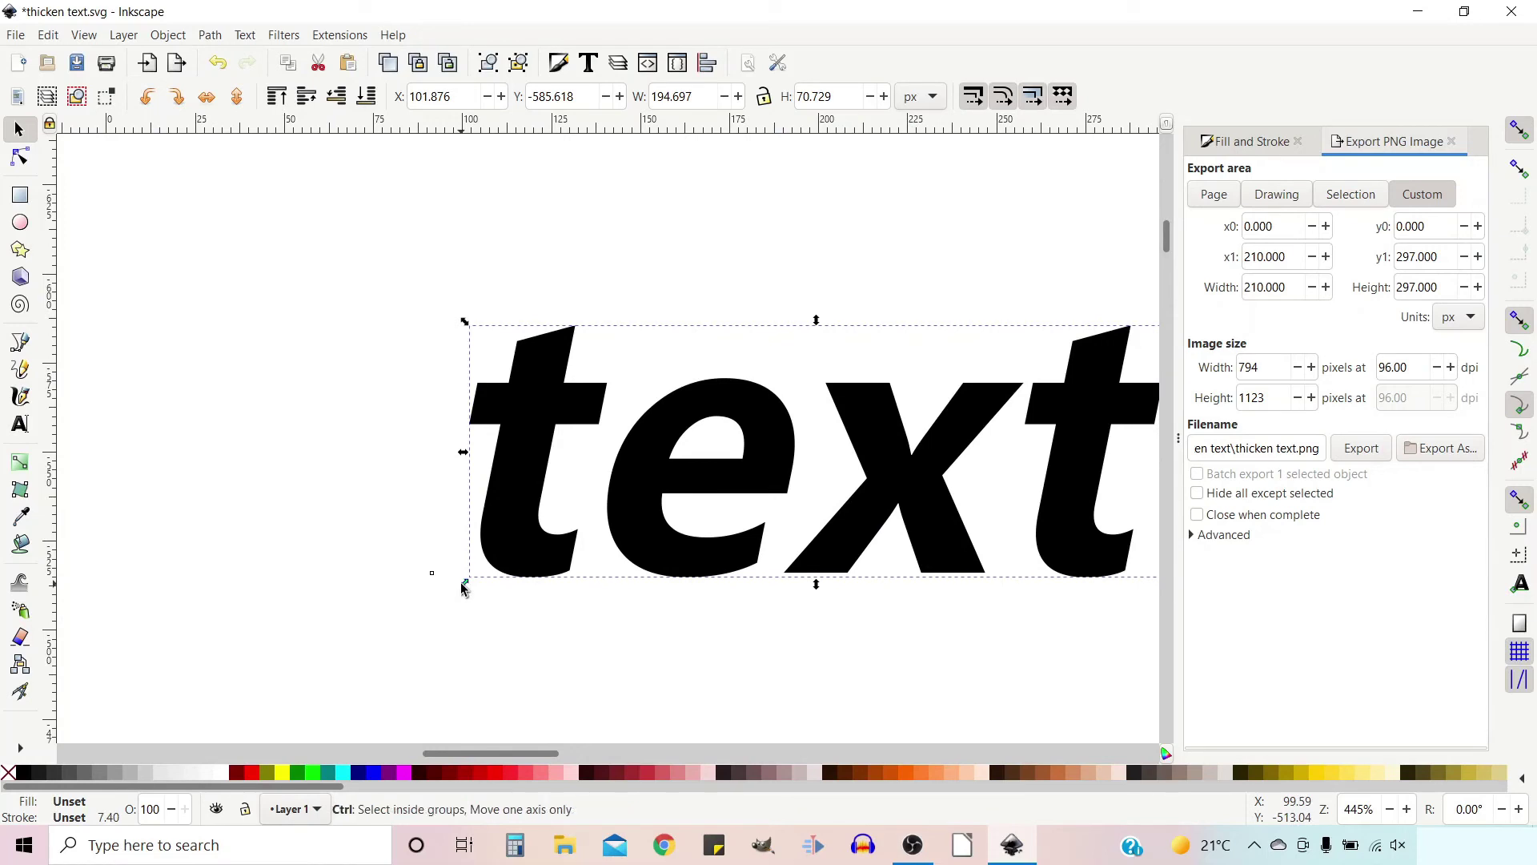
drag(463, 588, 216, 715)
drag(758, 523, 699, 497)
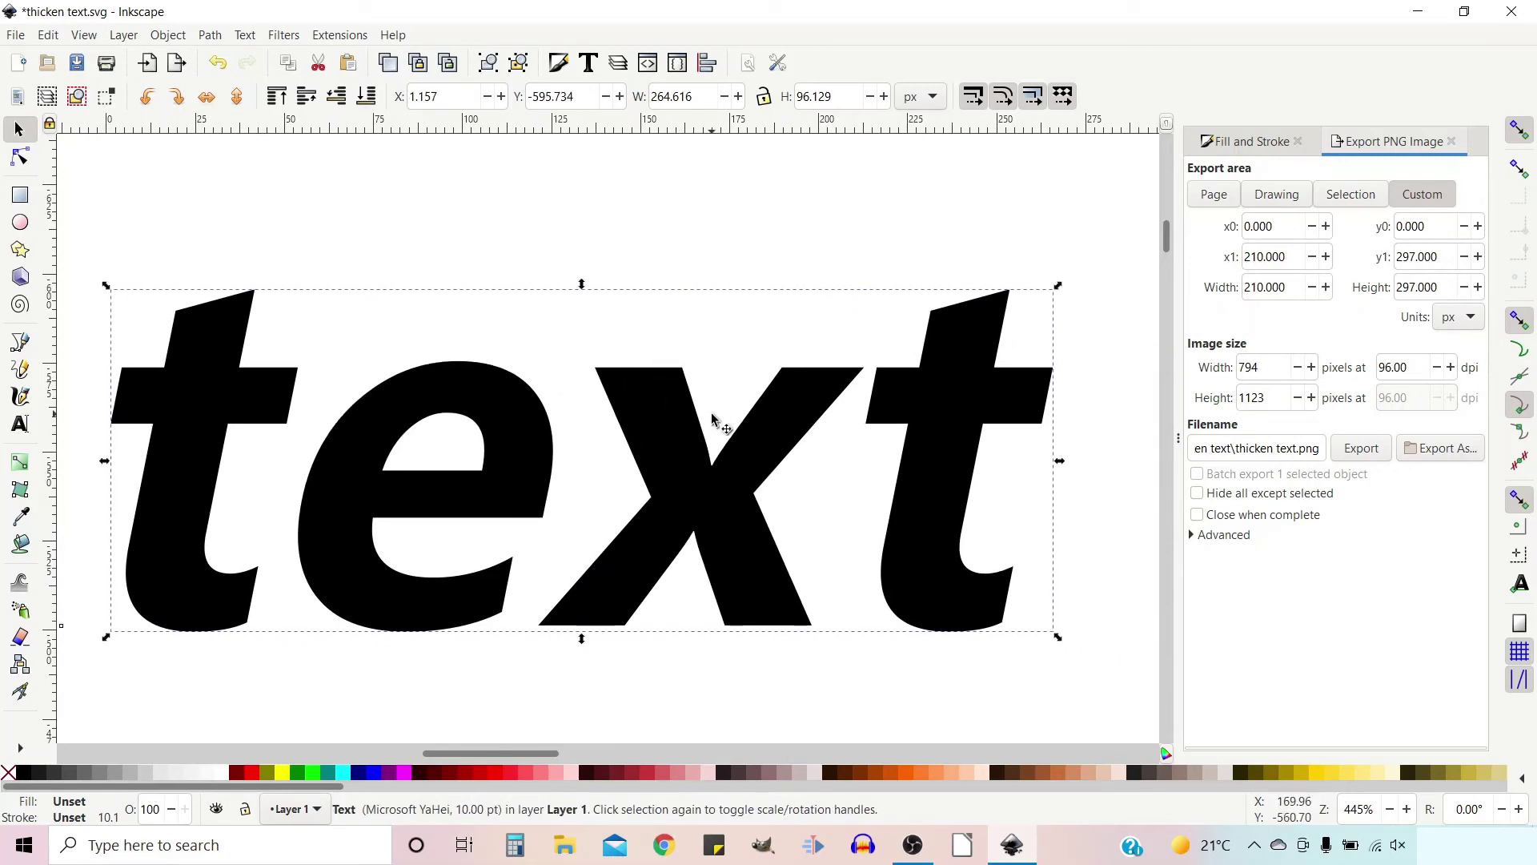
Step: Outset the enlarged 'text' by 1 px, then undo it
key(ctrl)
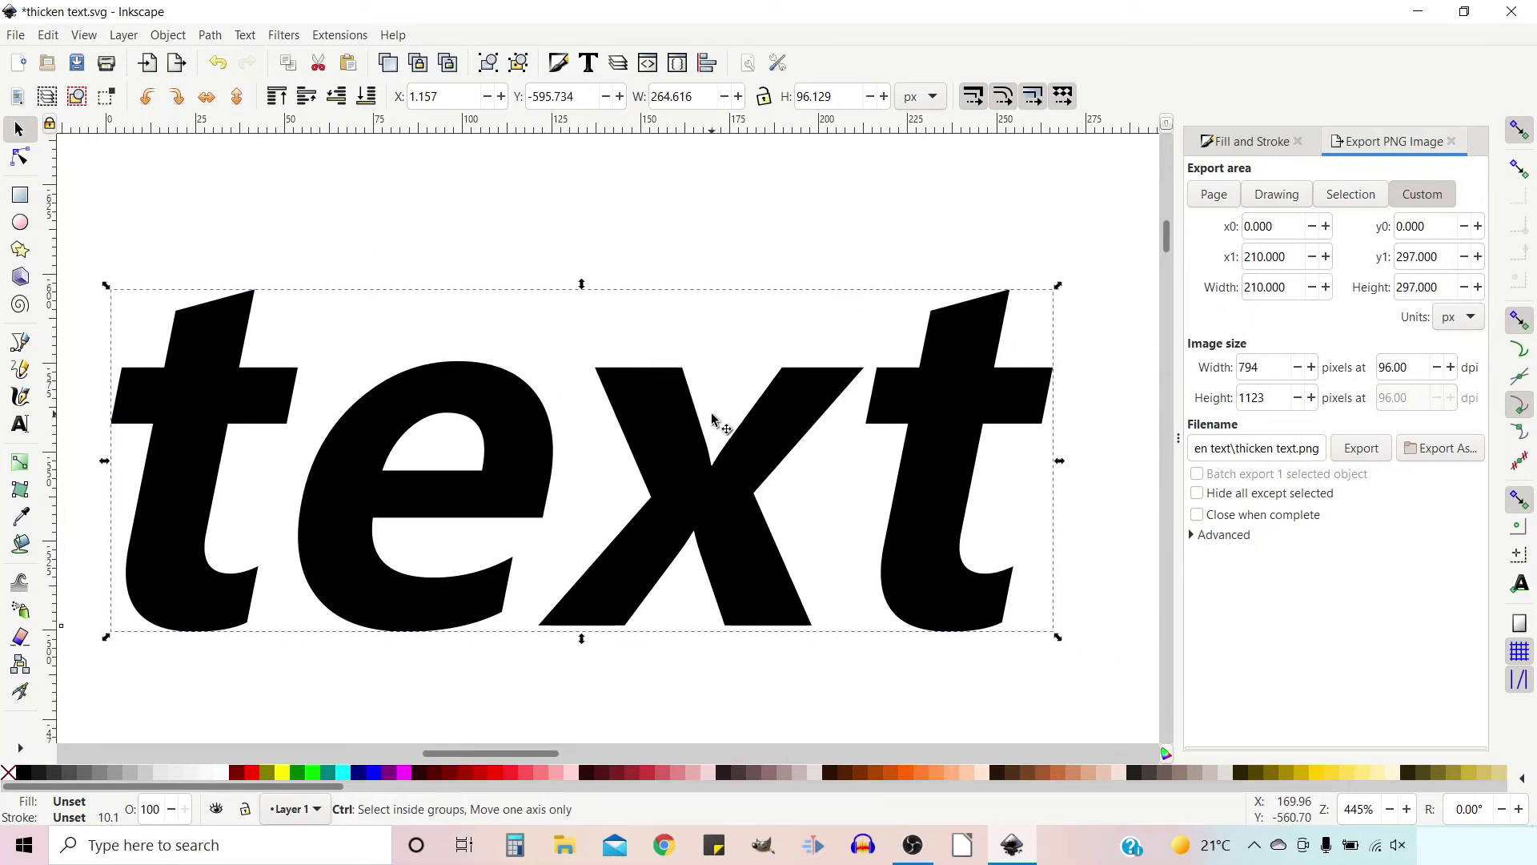
key(ctrl+parenright)
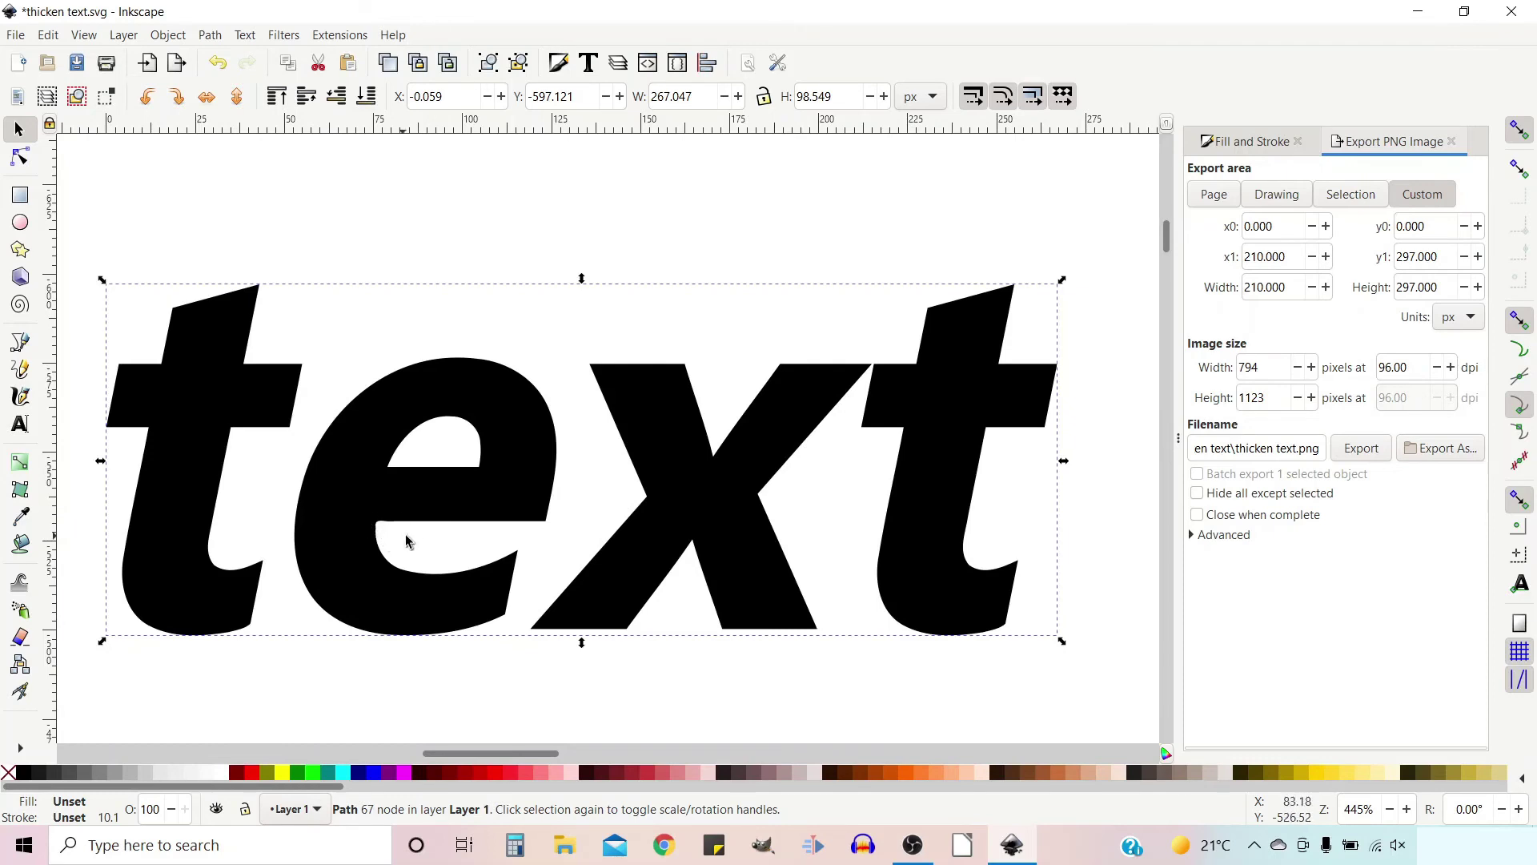
key(ctrl+z)
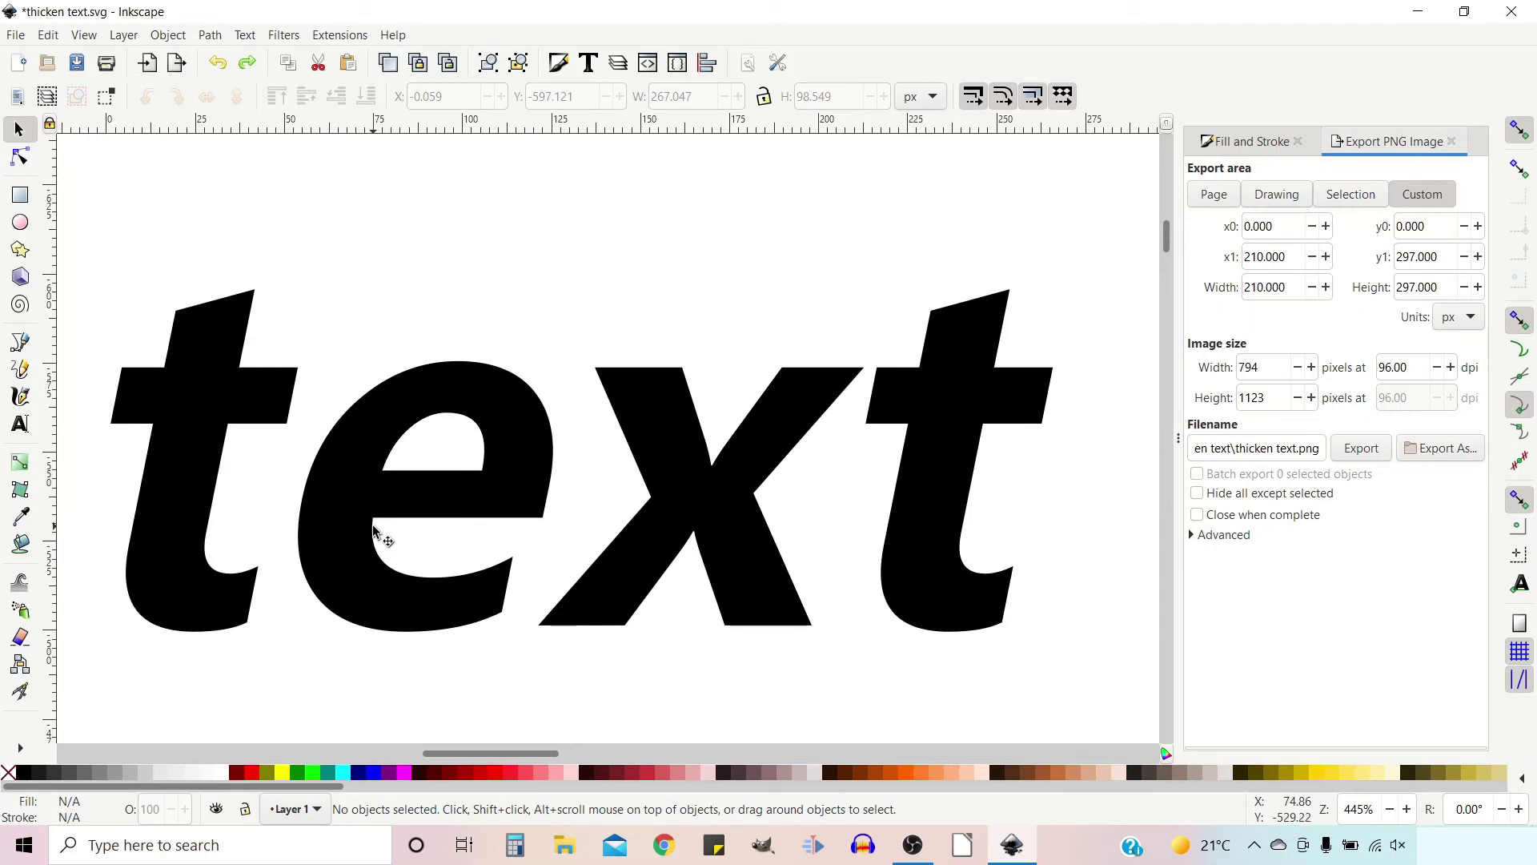
Step: Reselect the enlarged 'text' and outset it by 1 px to 267.047 × 98.549 px
key(ctrl+parenright)
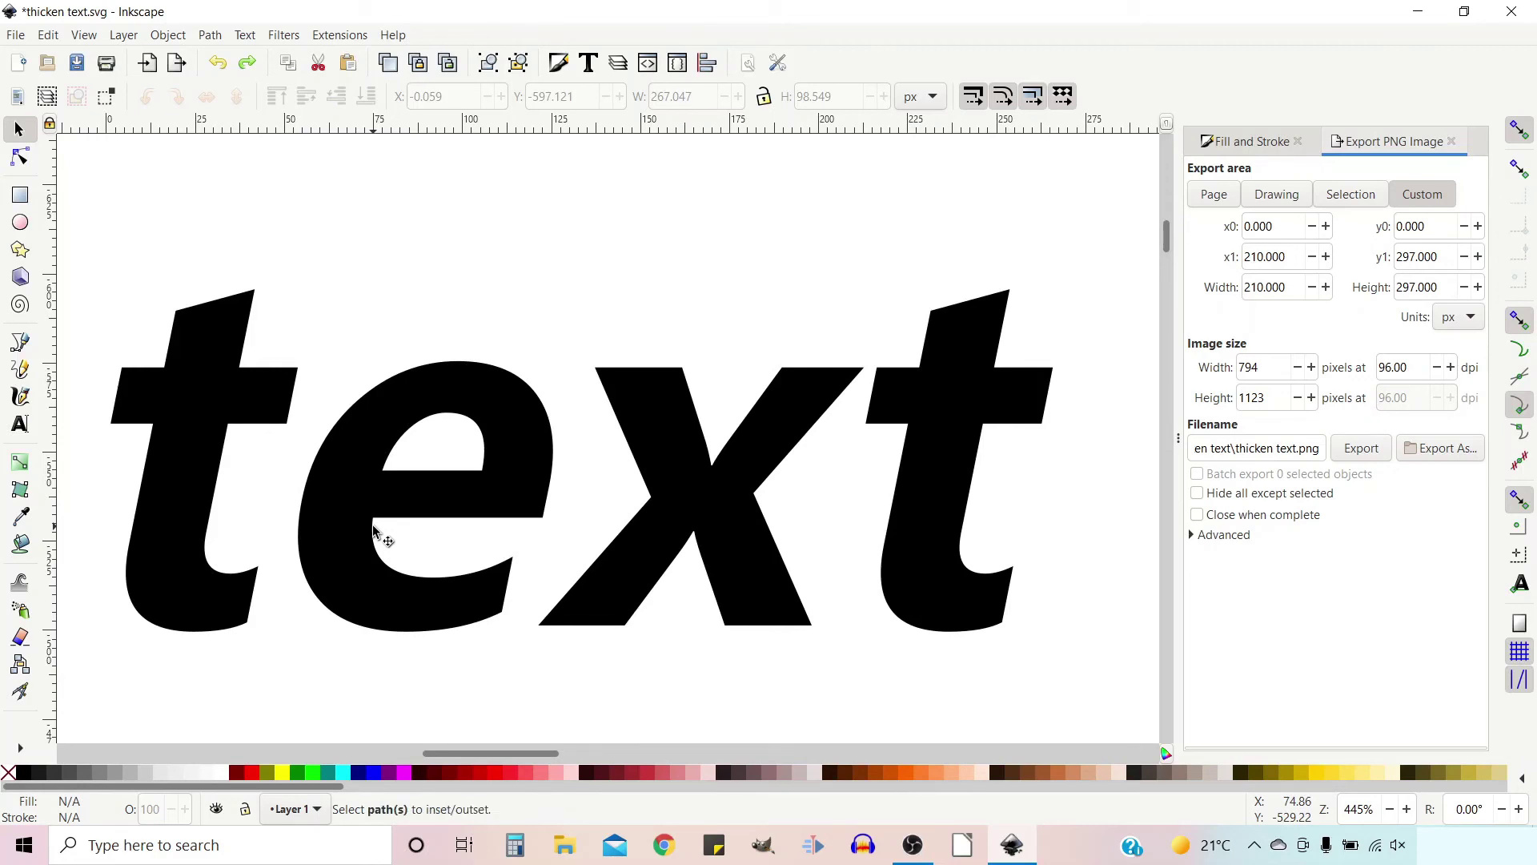
click(358, 506)
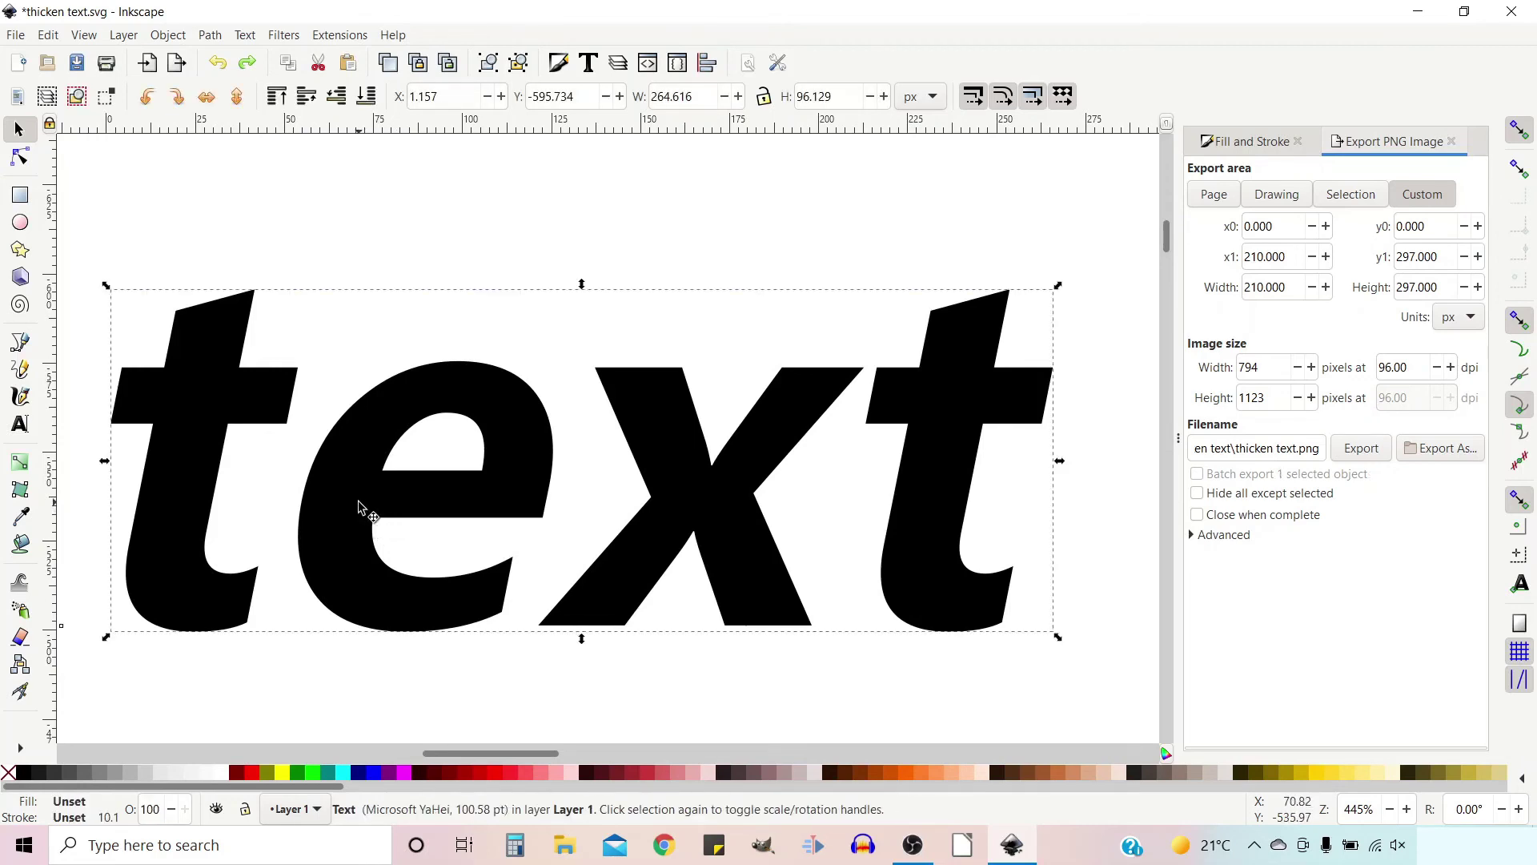
key(ctrl)
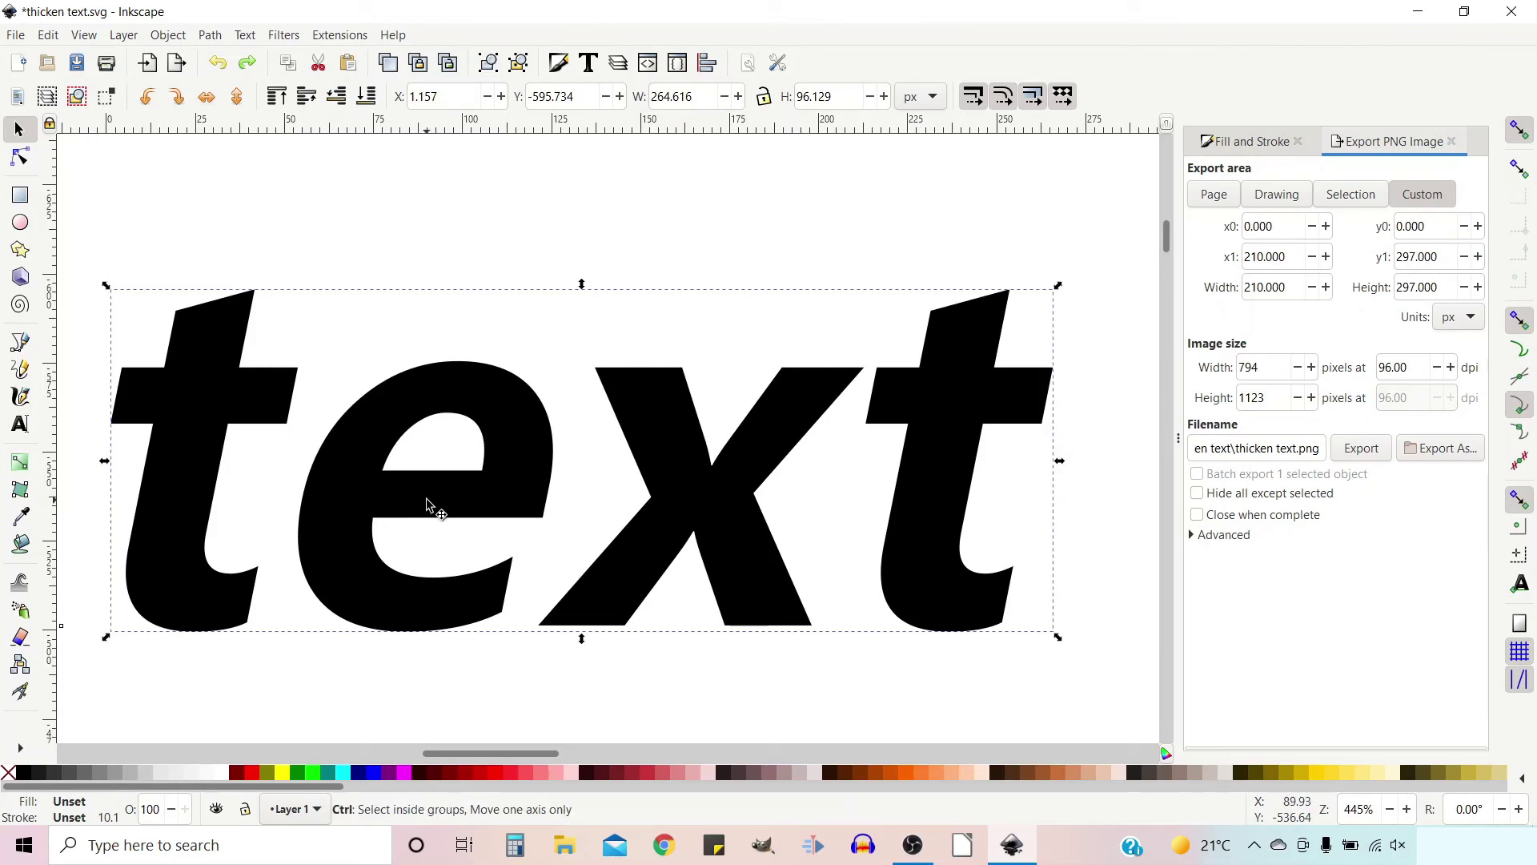
key(ctrl+parenright)
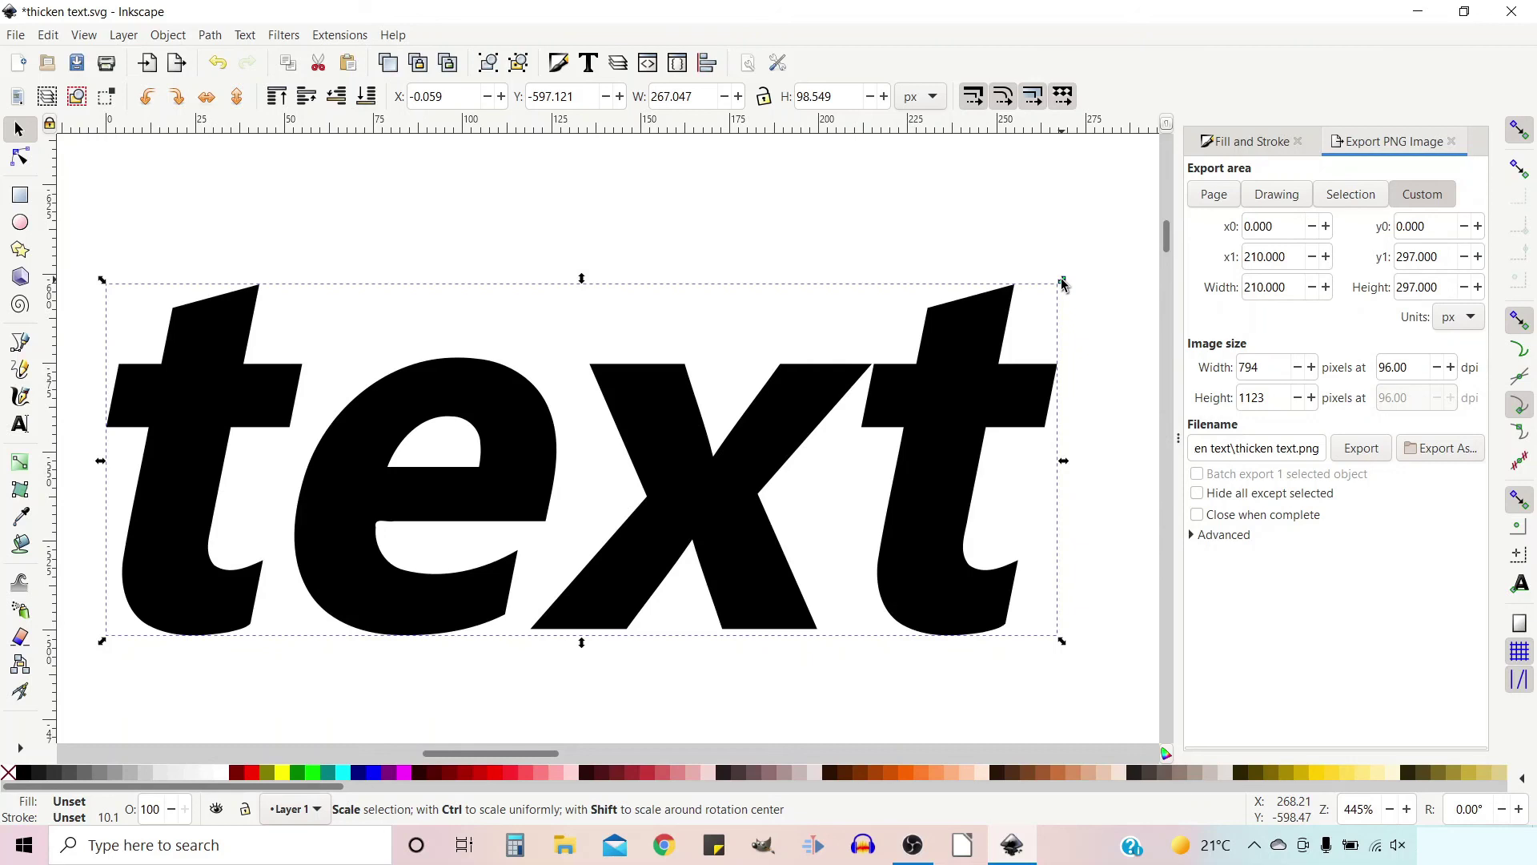
Step: Scale the outset 'text' path down to 36.765 × 13.568 px and move it to the canvas centre
key(ctrl)
drag(1063, 283, 464, 587)
drag(203, 626, 552, 528)
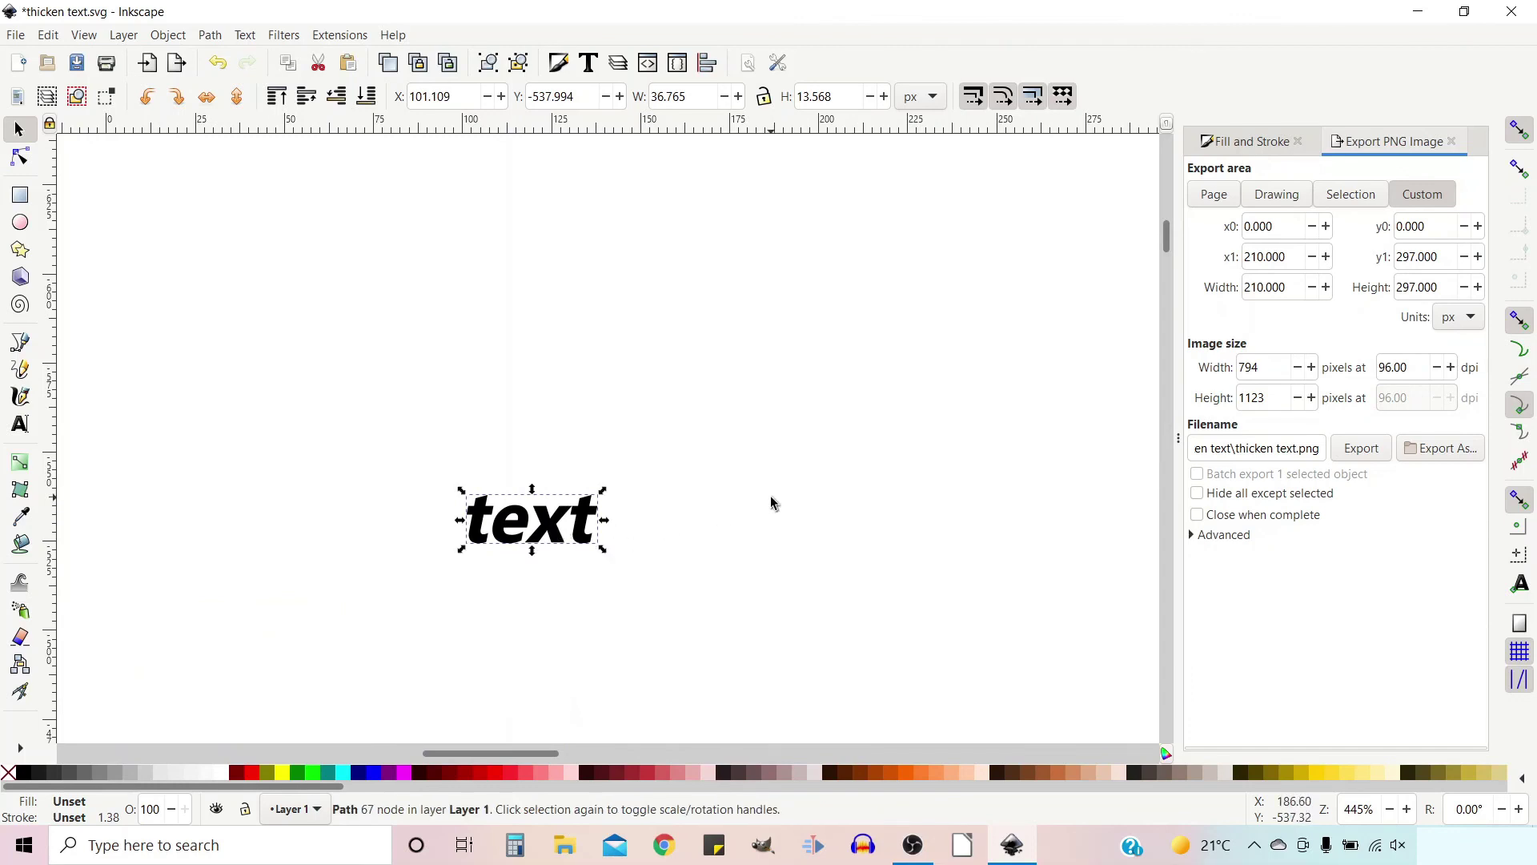
scroll(540, 461, down, 6)
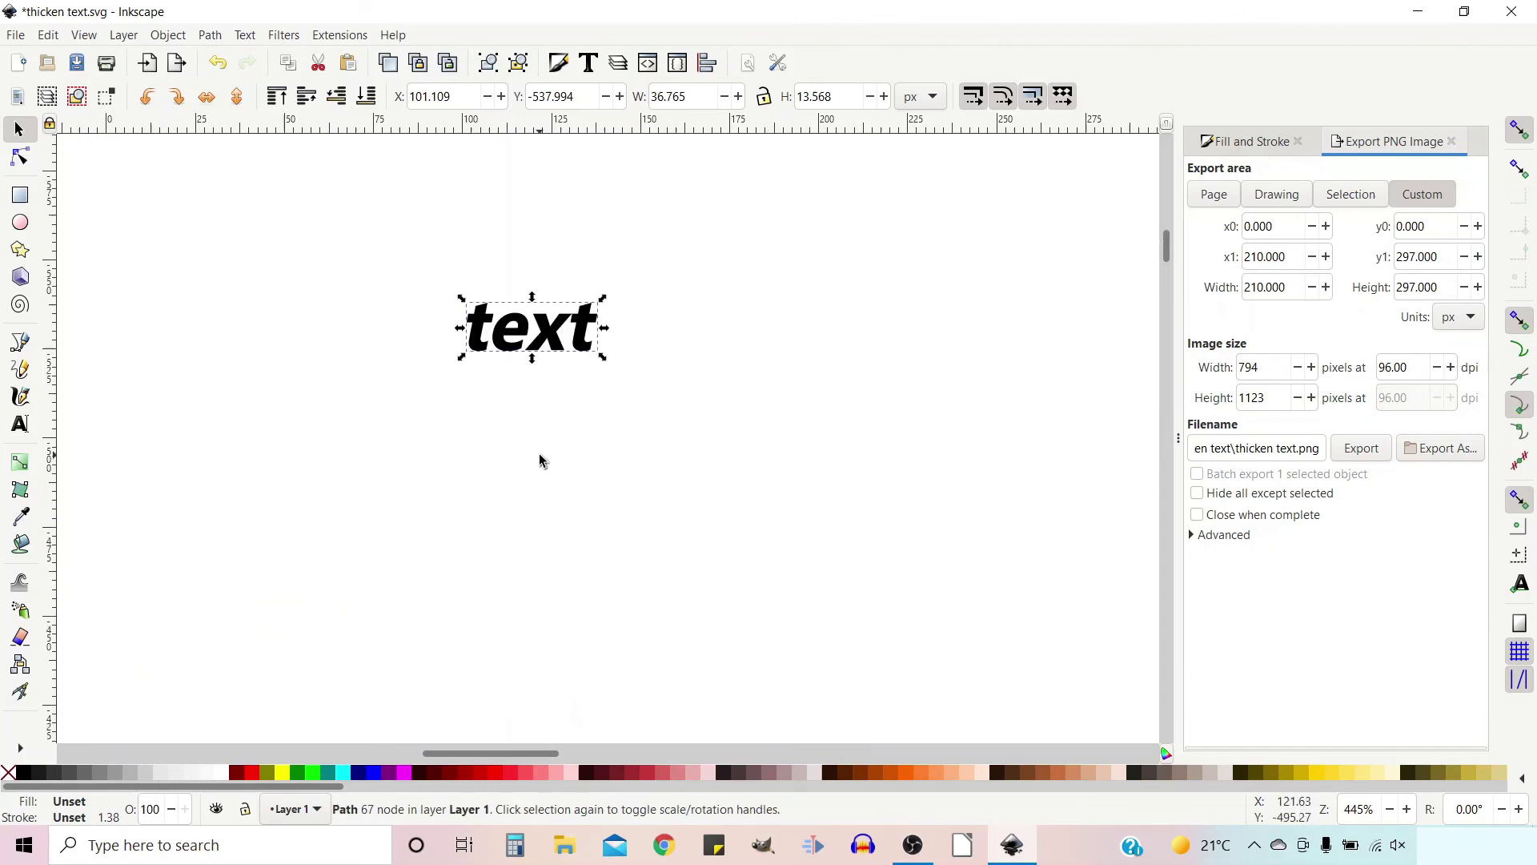